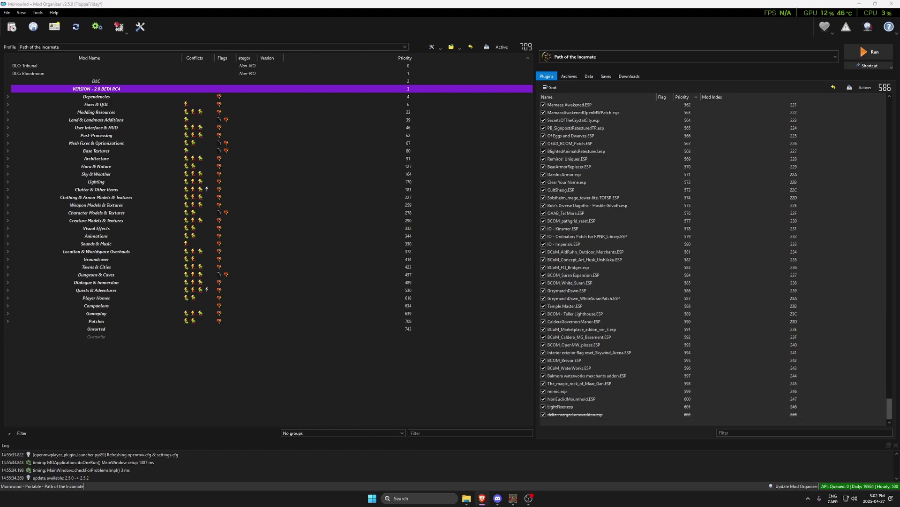
# Drag the OMW Achievements archive from Downloads into the mod list to start Quick Install.
pyautogui.click(626, 76)
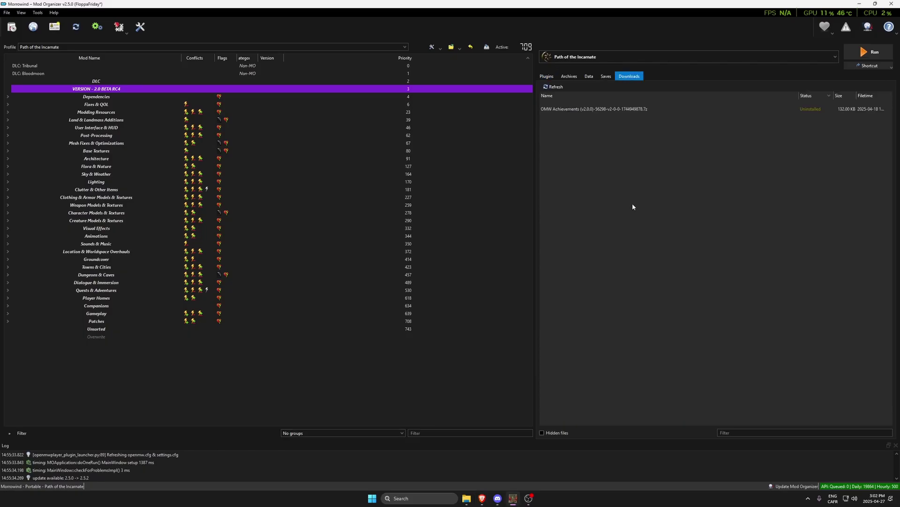
pyautogui.click(584, 112)
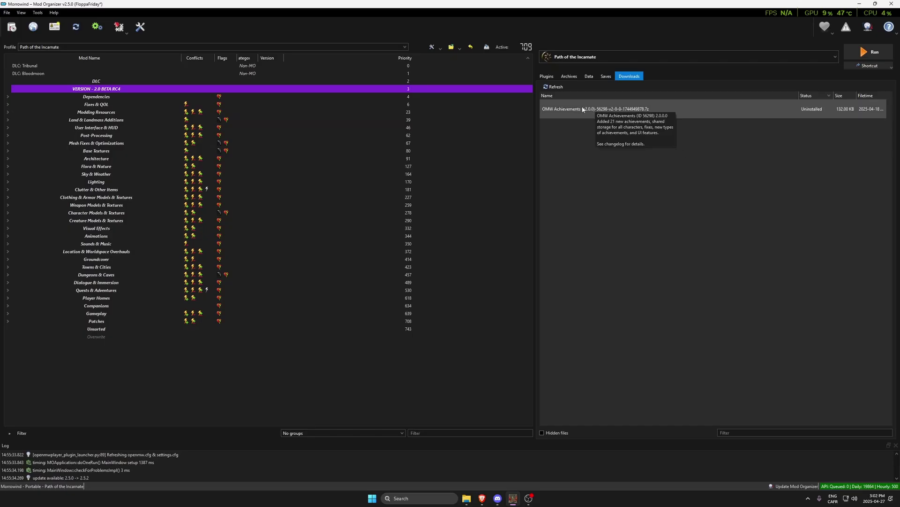
pyautogui.moveTo(585, 109); pyautogui.dragTo(173, 331)
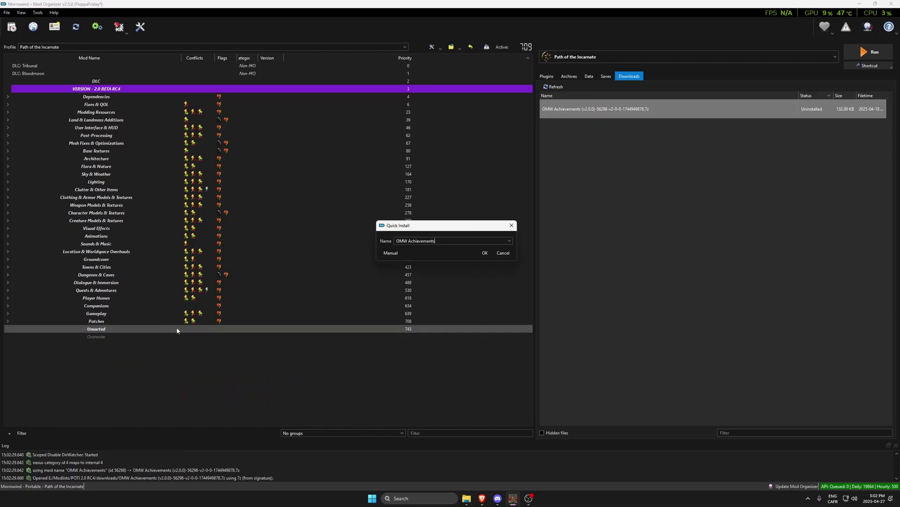
# Install and enable OMW Achievements, then view its icons, l10n, scripts and omwscripts files.
pyautogui.click(485, 253)
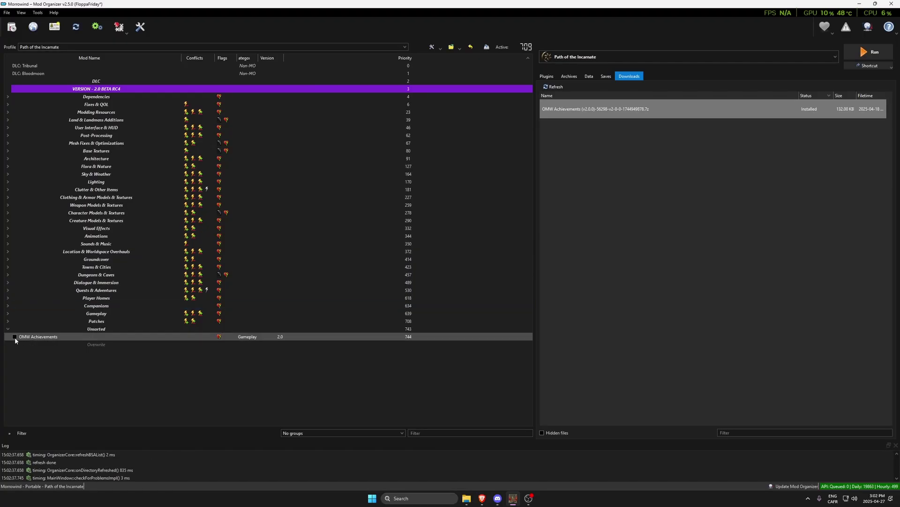
pyautogui.click(14, 336)
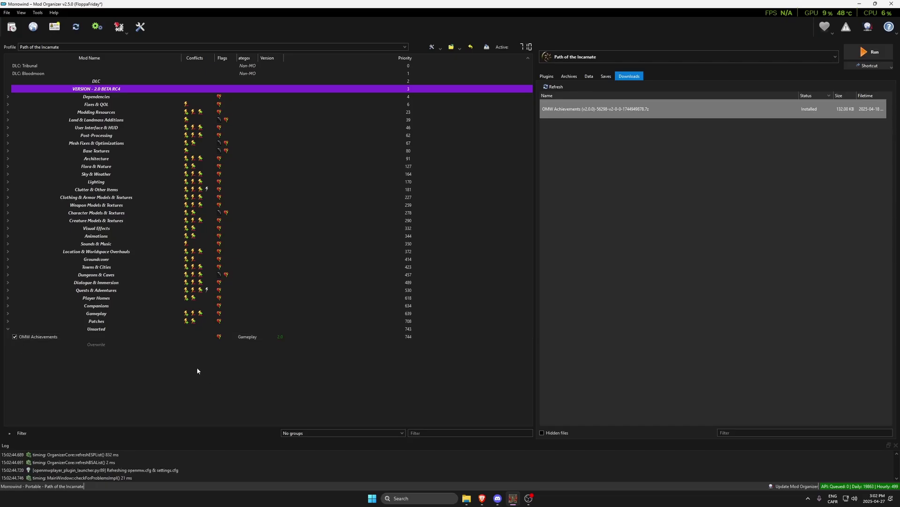
pyautogui.doubleClick(54, 338)
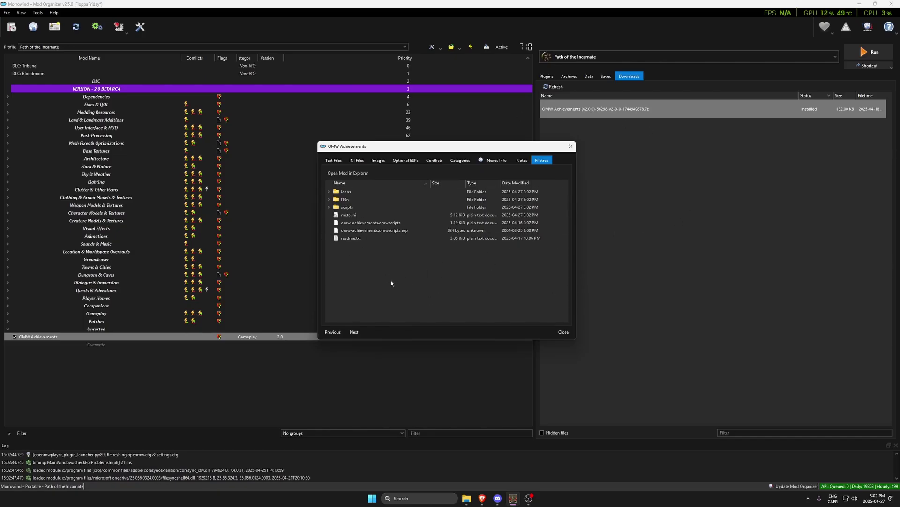
pyautogui.moveTo(376, 281); pyautogui.dragTo(422, 257)
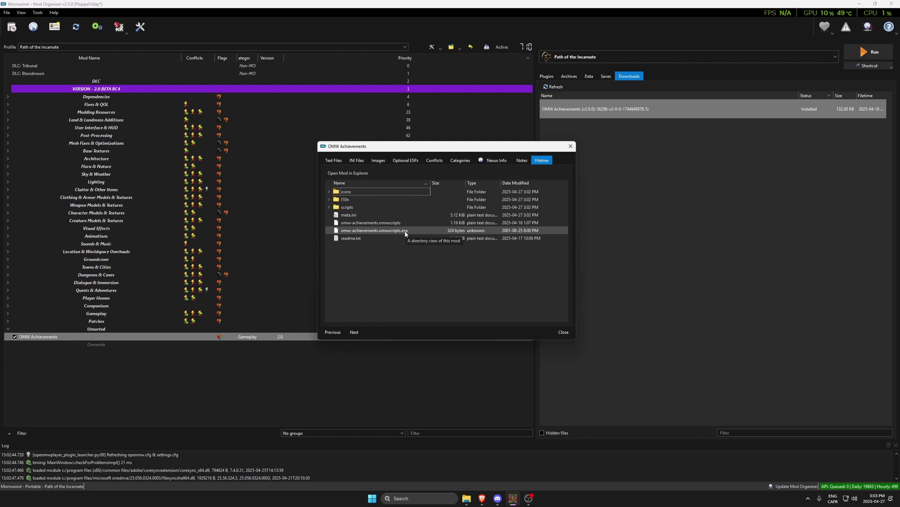
# Close the mod details and review the OpenMW Player tool settings.
pyautogui.click(563, 332)
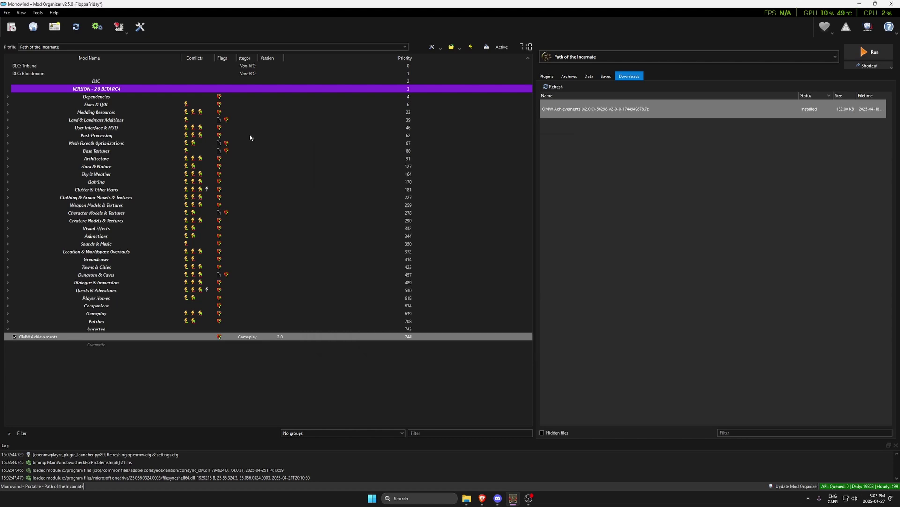
pyautogui.click(125, 31)
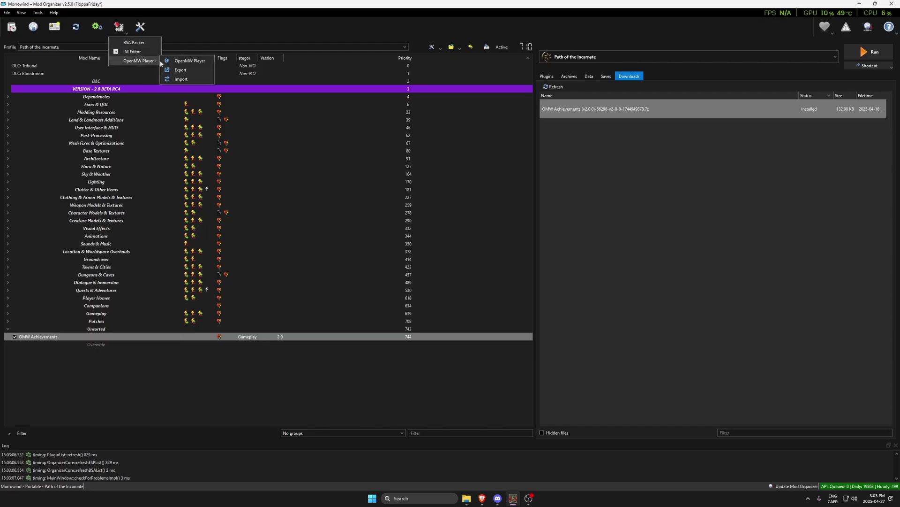
pyautogui.click(169, 61)
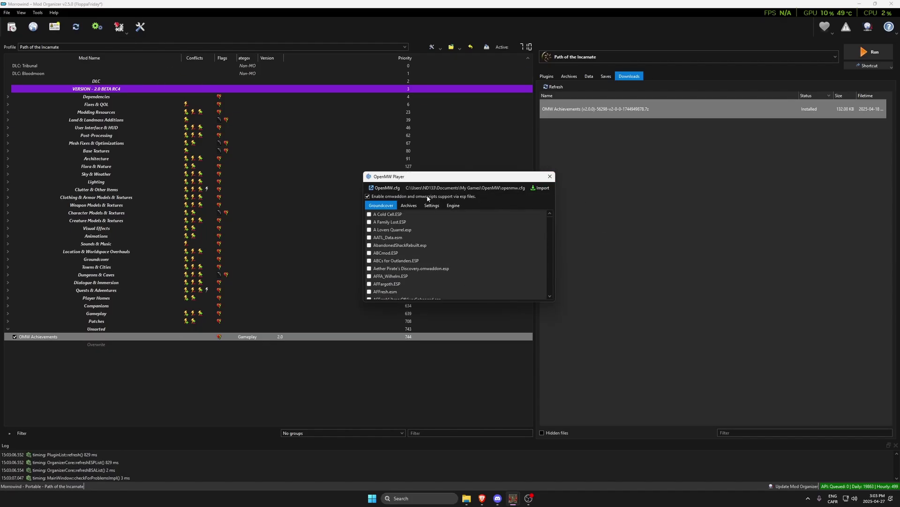
pyautogui.click(549, 176)
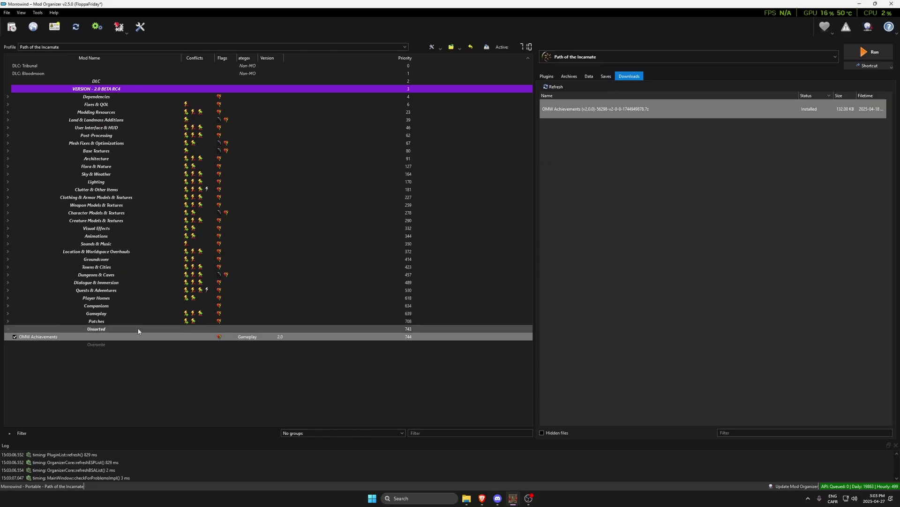
# Confirm omw-achievements.omwscripts.esp sits at priority 603, just below delta-merged.omwaddon.esp.
pyautogui.click(547, 76)
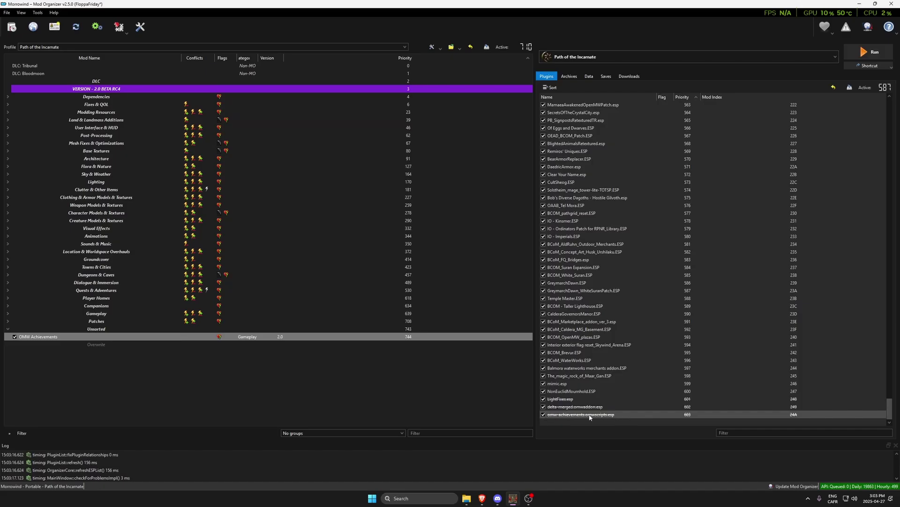
pyautogui.moveTo(598, 418)
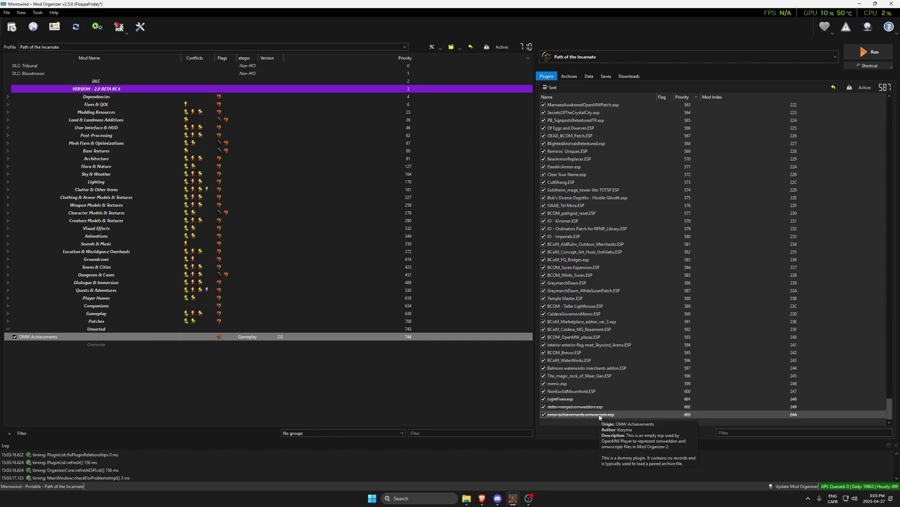
pyautogui.click(600, 417)
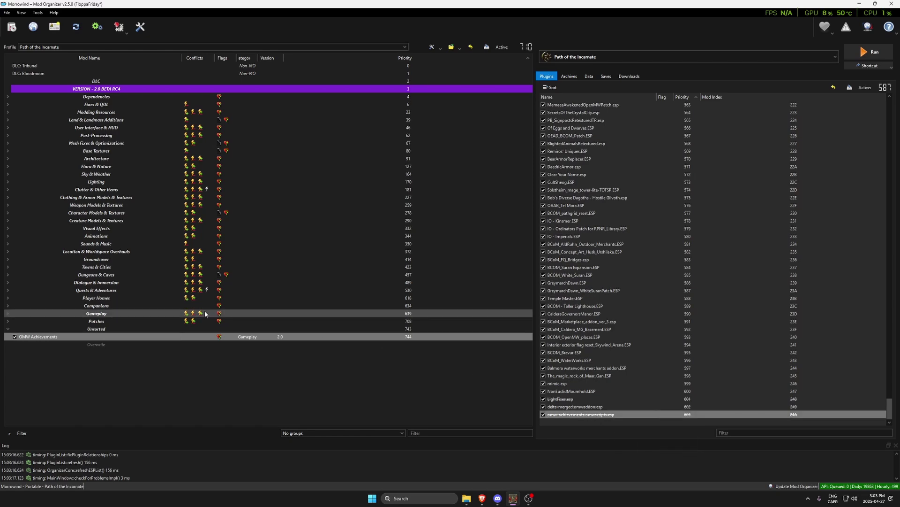
pyautogui.click(580, 57)
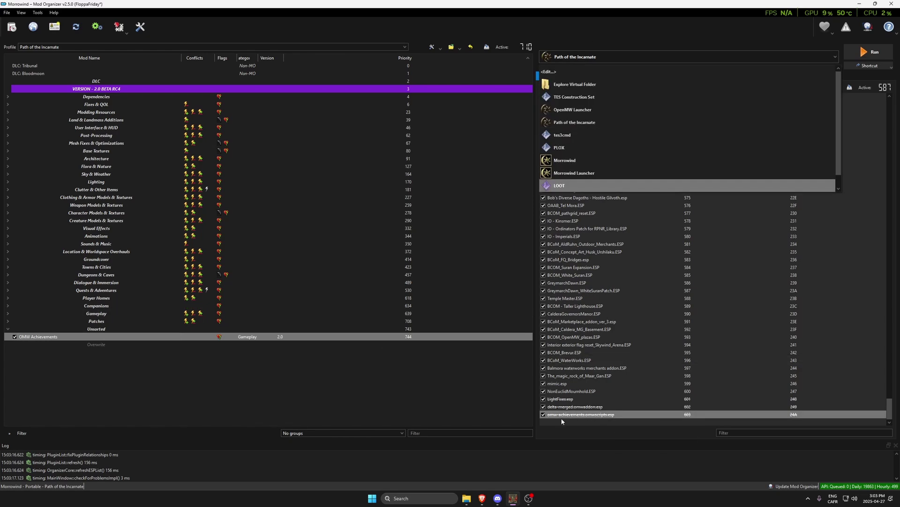
pyautogui.click(422, 338)
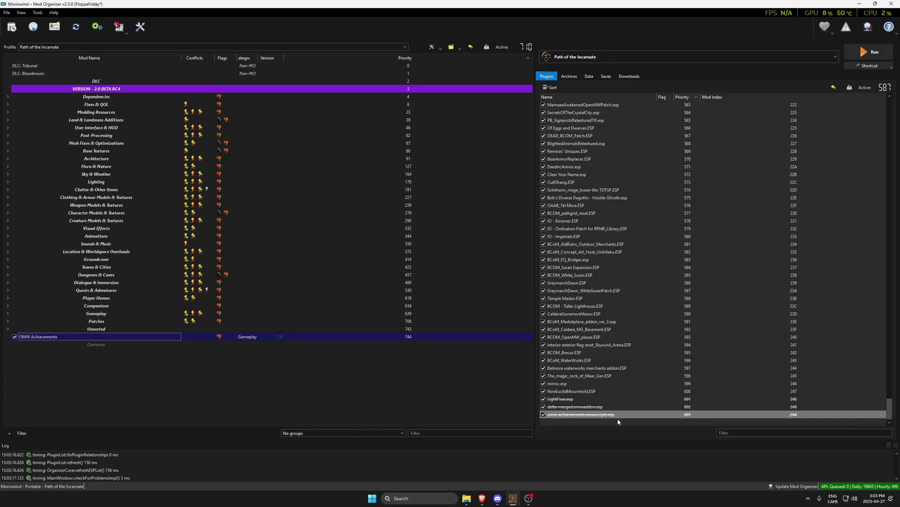
pyautogui.click(562, 410)
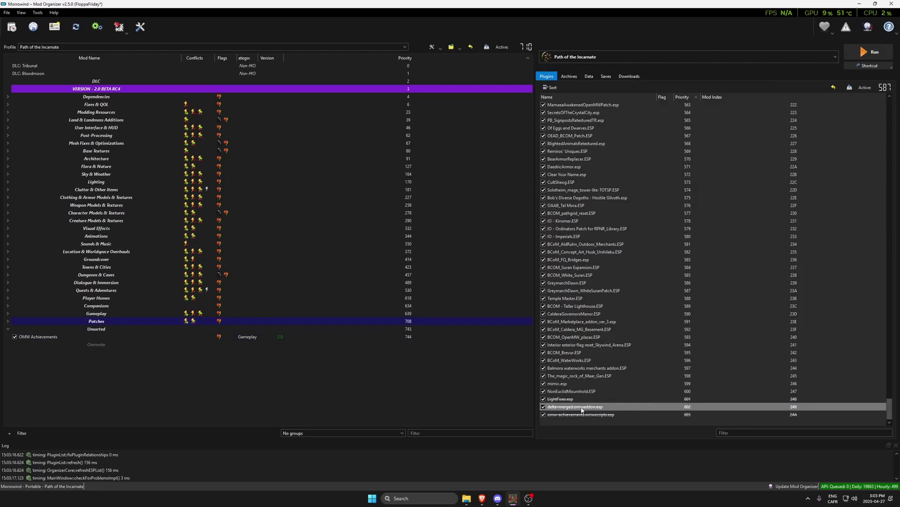
pyautogui.moveTo(581, 410)
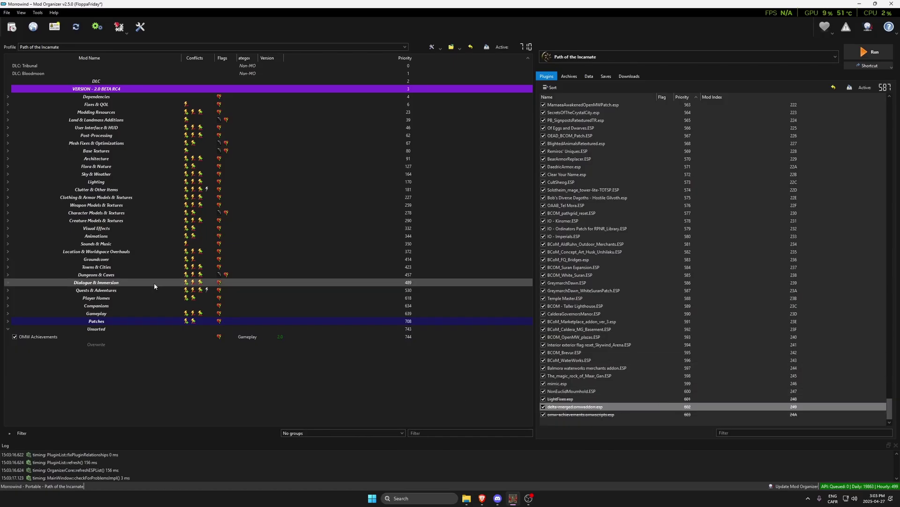
pyautogui.hotkey('alt', 'Tab')
pyautogui.moveTo(310, 2); pyautogui.dragTo(309, 3)
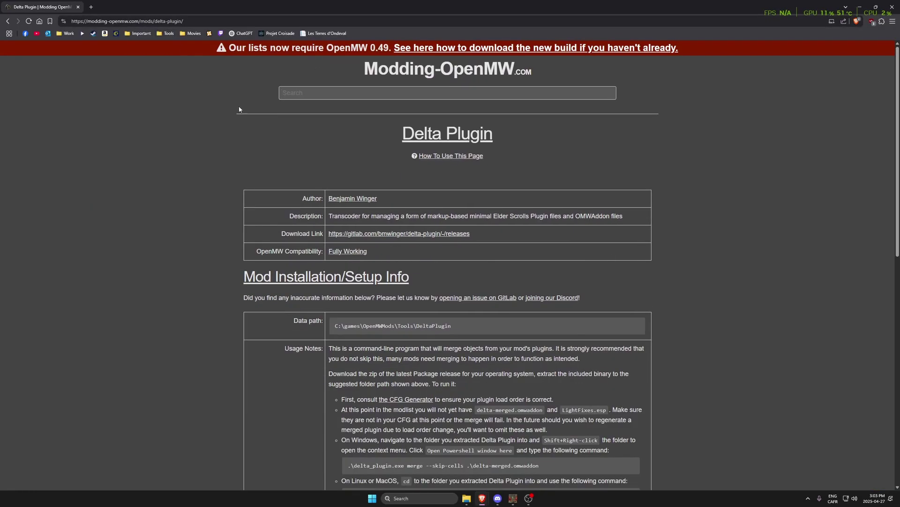
pyautogui.scroll(-2, 435, 217)
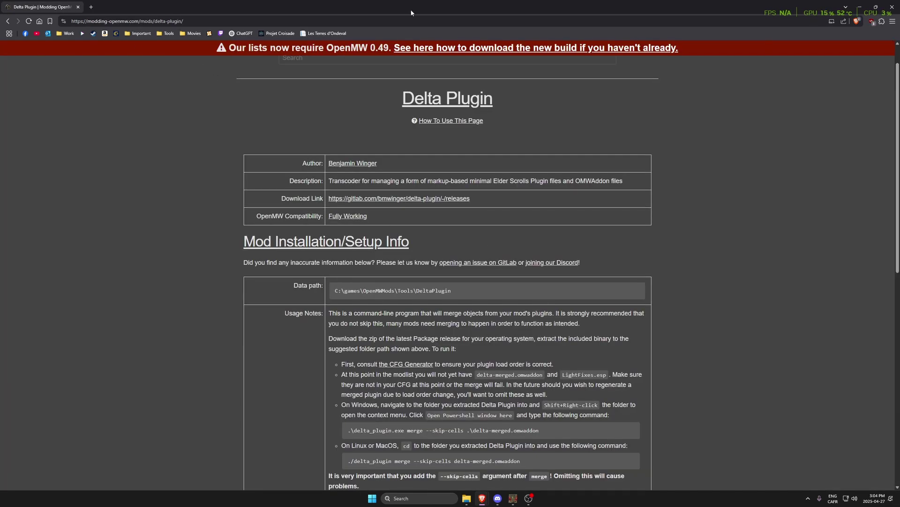
pyautogui.hotkey('alt', 'Tab')
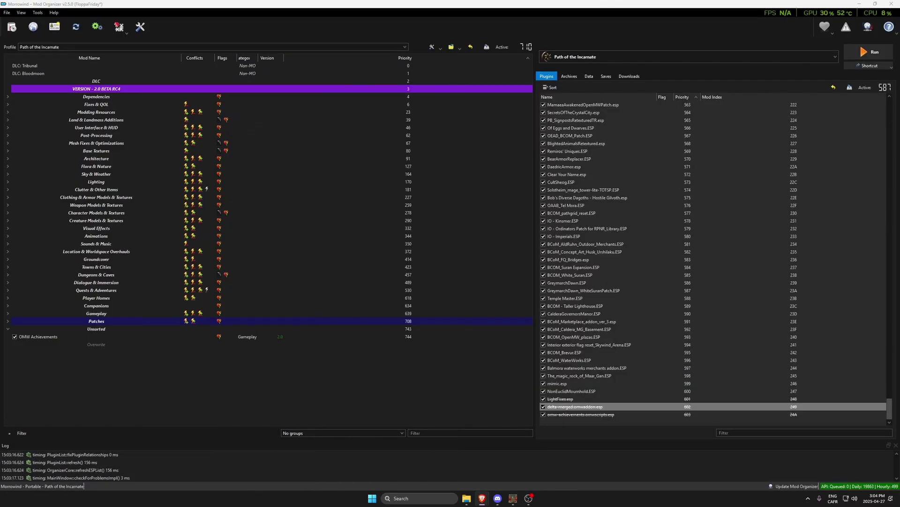
# Browse the delta-plugin-0.22.1-windows-amd64 folder, checking delta_plugin.exe and groundcoverify.exe.
pyautogui.click(466, 498)
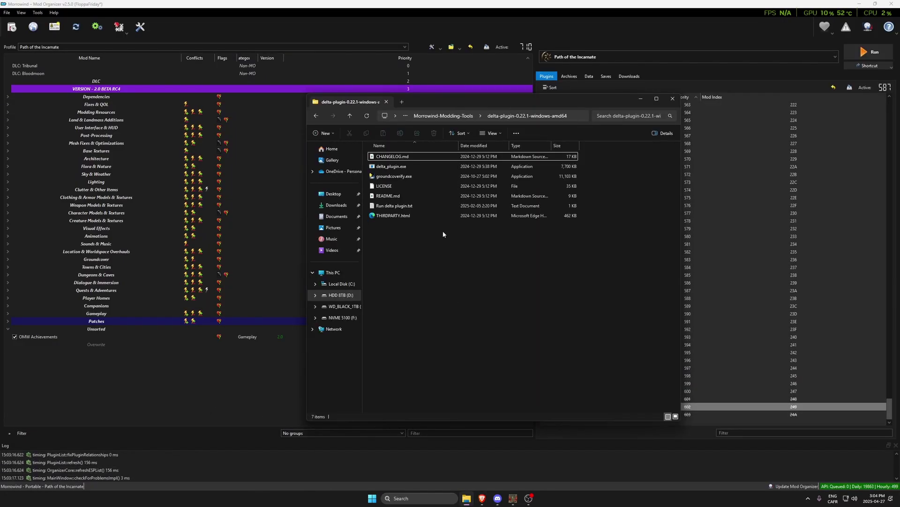
pyautogui.click(383, 168)
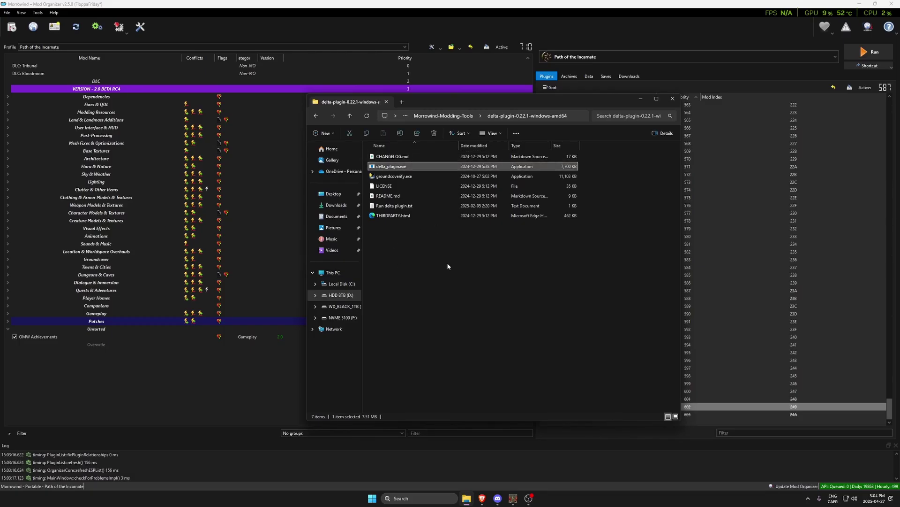
pyautogui.click(386, 180)
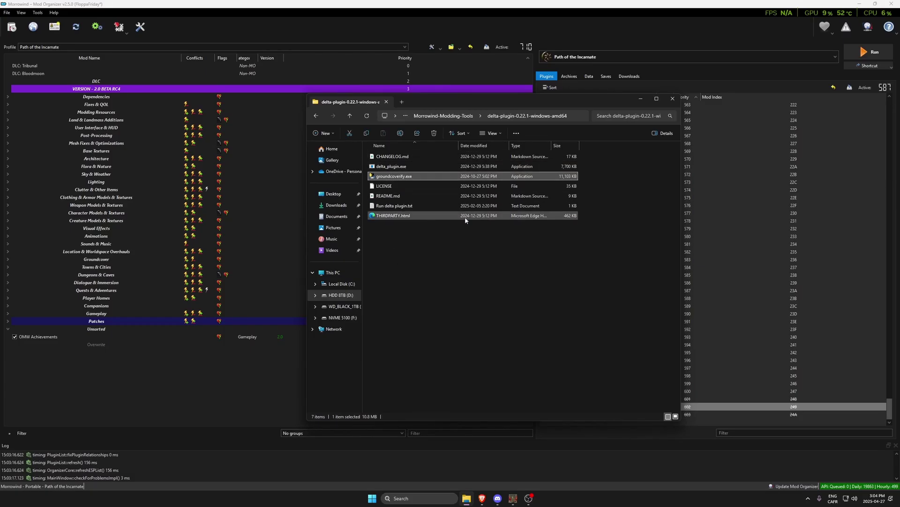
pyautogui.click(418, 284)
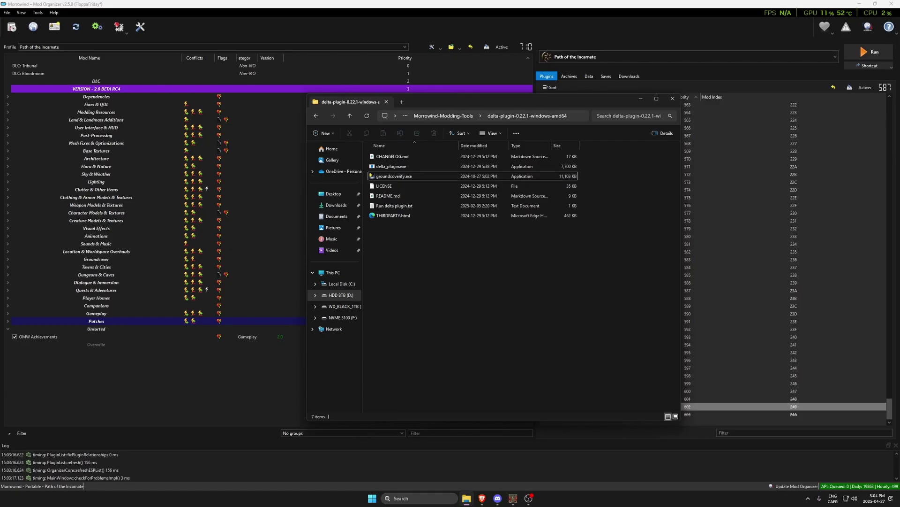
# Copy the Windows .\delta_plugin.exe merge command from the Modding-OpenMW setup page.
pyautogui.hotkey('alt', 'Tab')
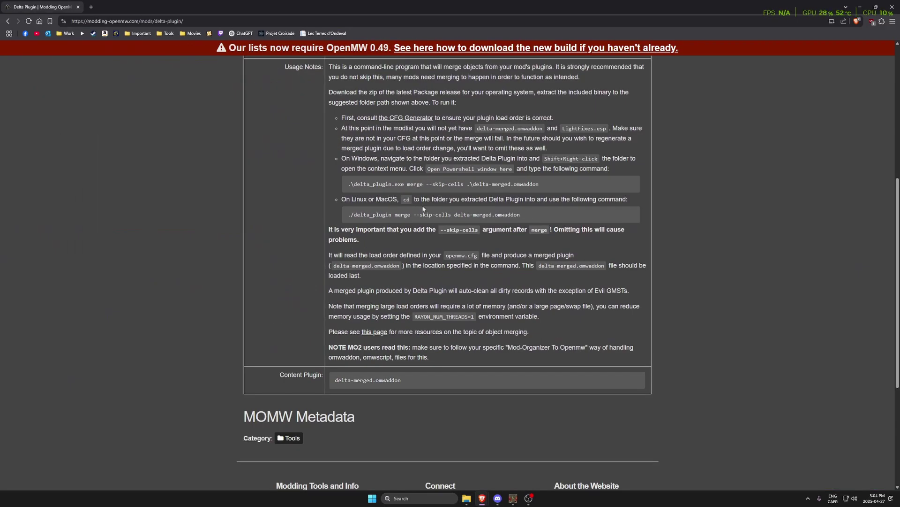
pyautogui.moveTo(542, 214); pyautogui.dragTo(350, 217)
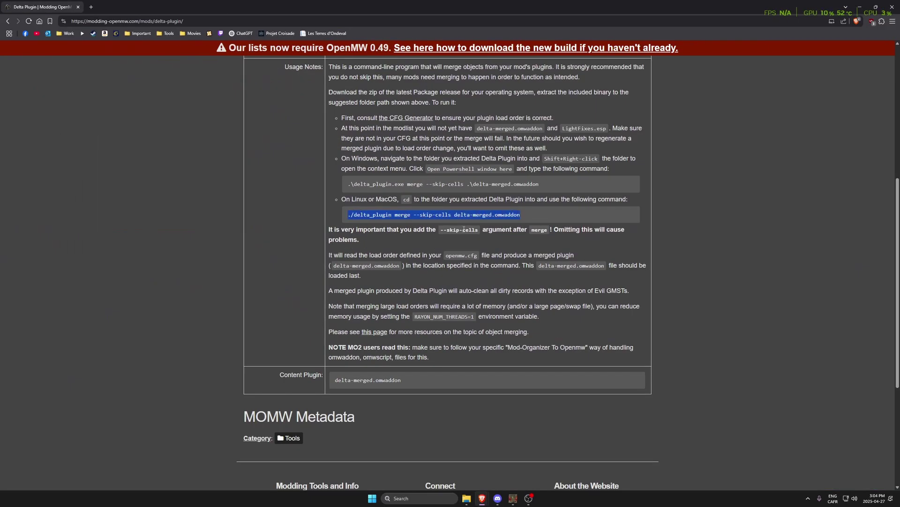
pyautogui.tripleClick(503, 185)
pyautogui.moveTo(352, 158); pyautogui.dragTo(368, 160)
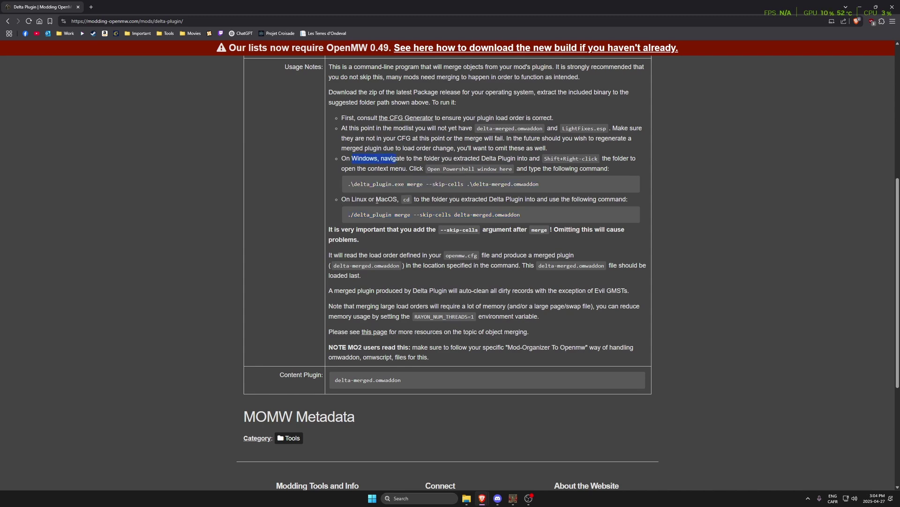
pyautogui.moveTo(347, 214); pyautogui.dragTo(542, 216)
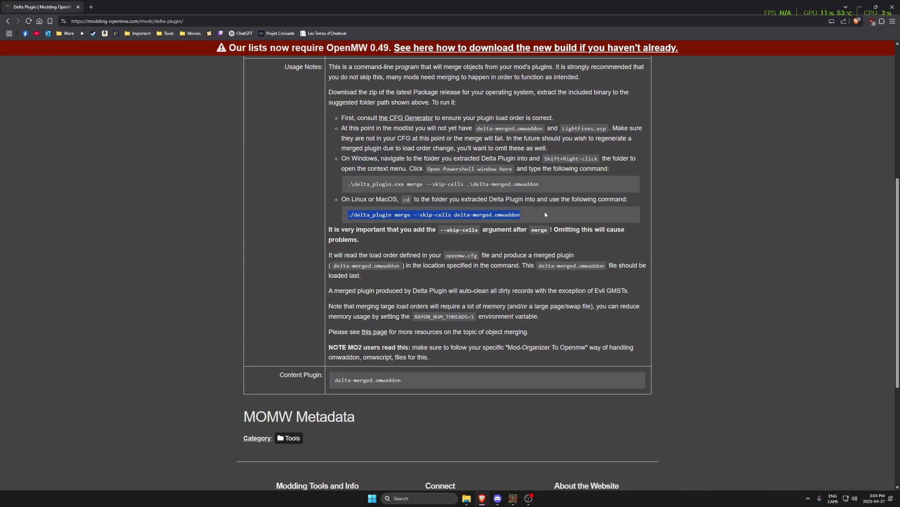
pyautogui.click(572, 240)
pyautogui.scroll(2, 572, 241)
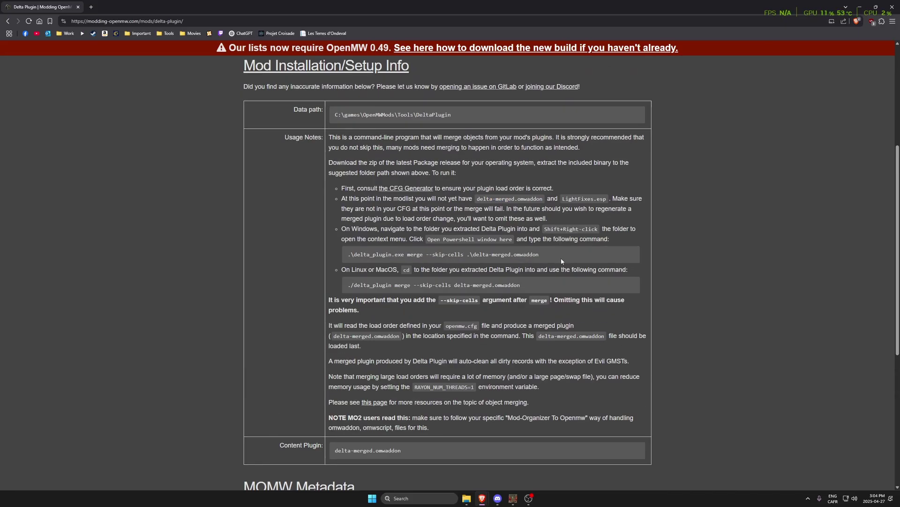
pyautogui.moveTo(562, 258); pyautogui.dragTo(345, 256)
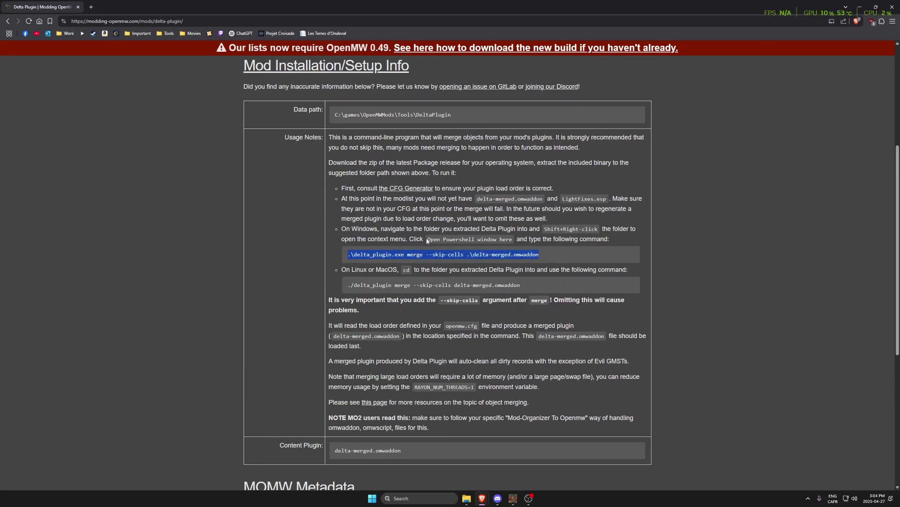
pyautogui.rightClick(432, 256)
pyautogui.click(454, 262)
# Minimize the browser and bring Mod Organizer 2 forward with its tools list.
pyautogui.click(860, 6)
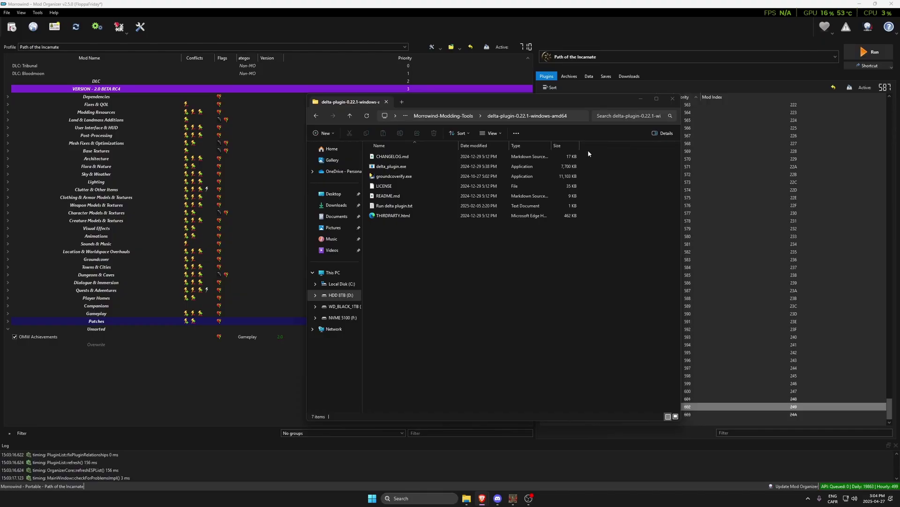
pyautogui.click(224, 373)
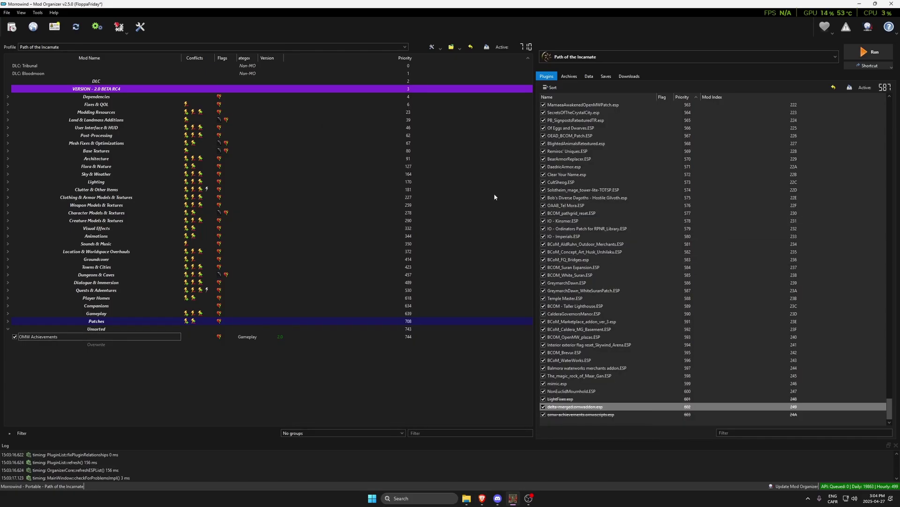
pyautogui.click(119, 27)
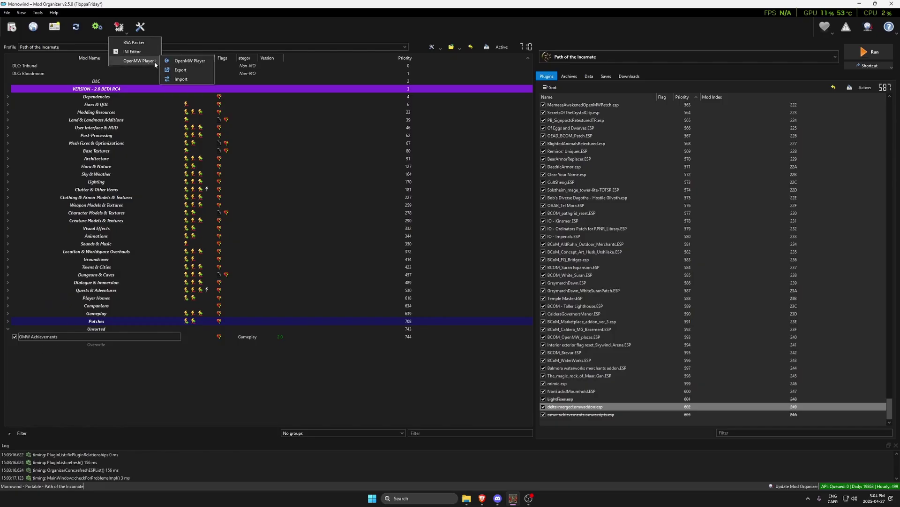
# Navigate File Explorer to Documents > My Games > OpenMW, then return to Mod Organizer 2.
pyautogui.click(466, 499)
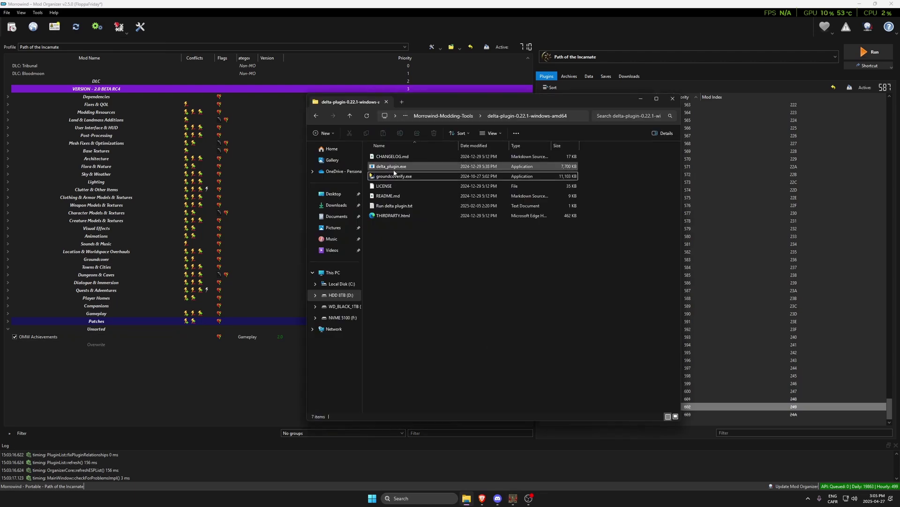
pyautogui.click(343, 215)
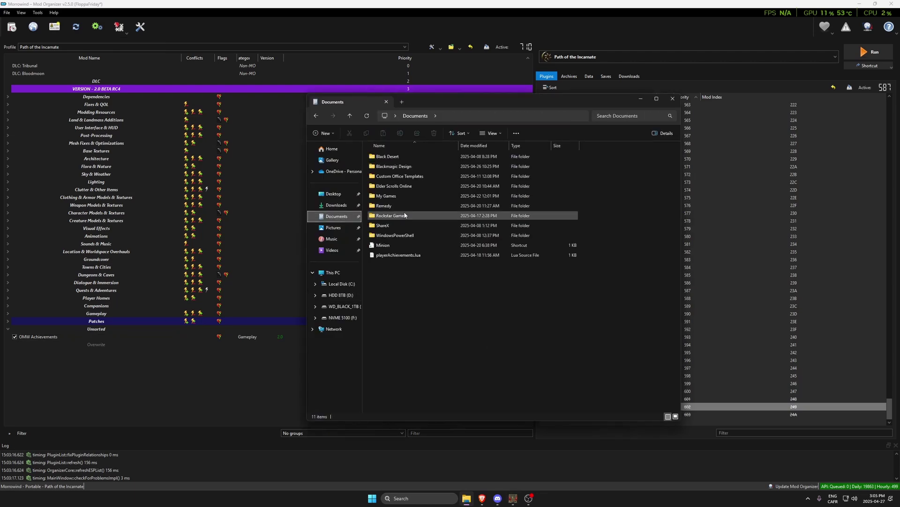
pyautogui.doubleClick(395, 195)
pyautogui.doubleClick(394, 206)
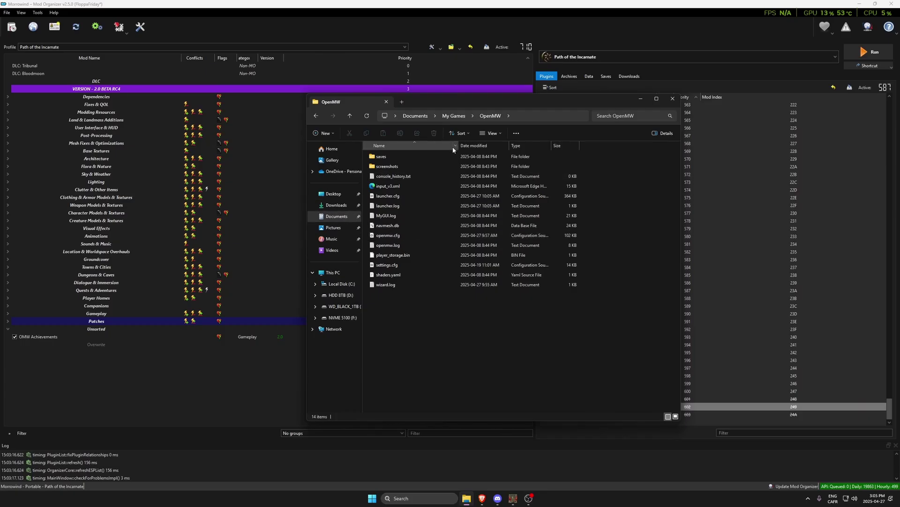
pyautogui.click(610, 87)
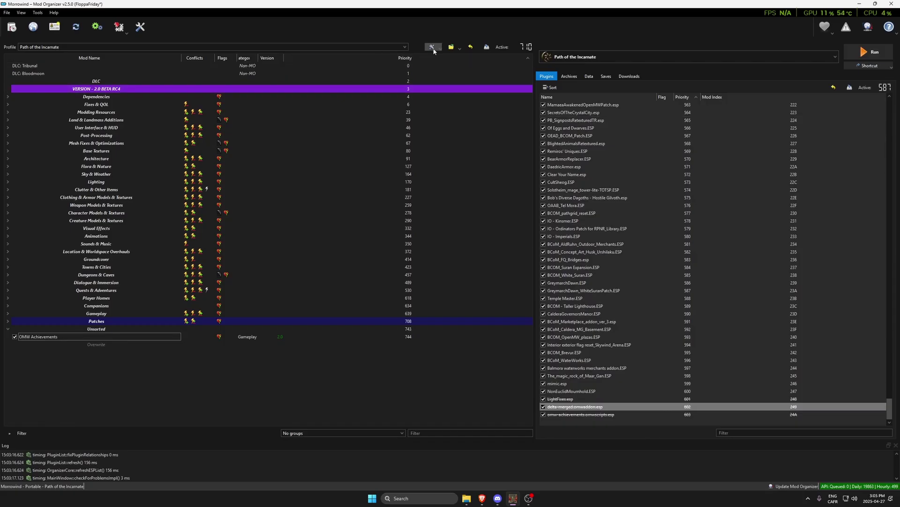
# Export the Path of the Incarnate load order through the OpenMW Player tool's Export option.
pyautogui.click(37, 47)
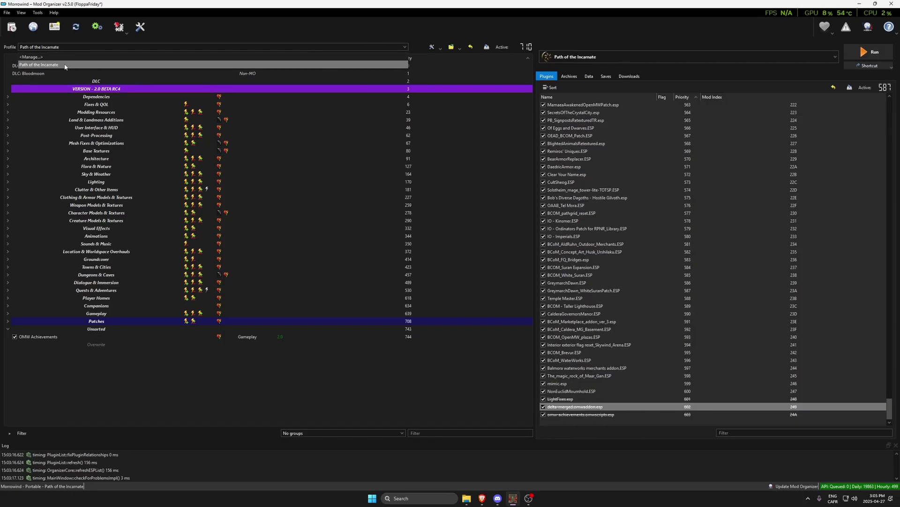
pyautogui.click(143, 387)
pyautogui.click(119, 26)
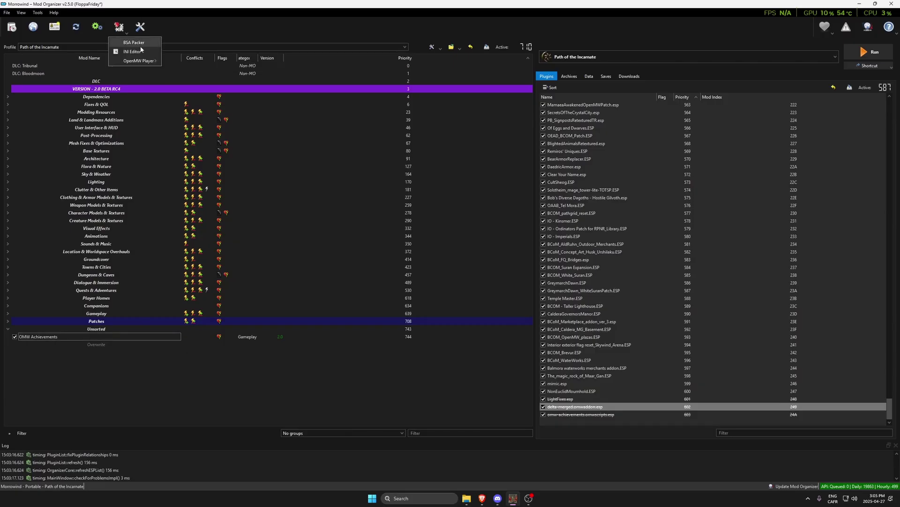
pyautogui.moveTo(140, 61)
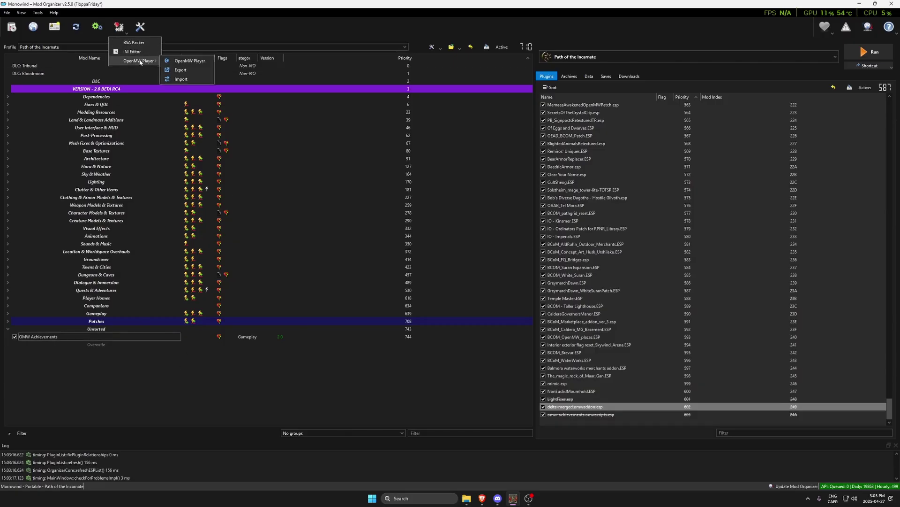
pyautogui.click(183, 69)
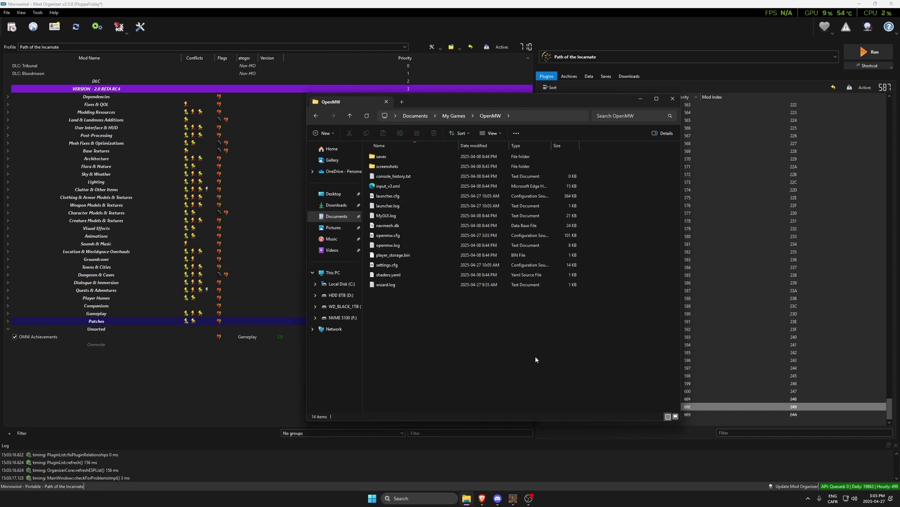
pyautogui.click(490, 237)
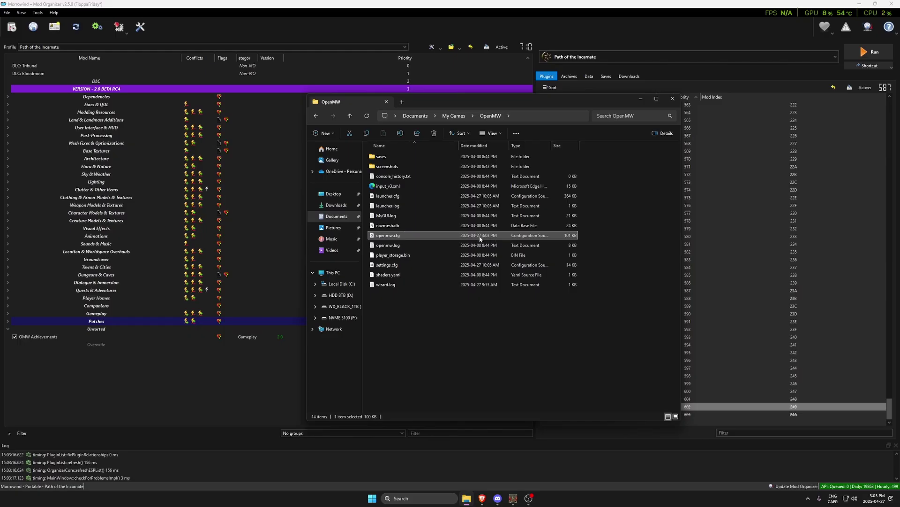
pyautogui.doubleClick(479, 237)
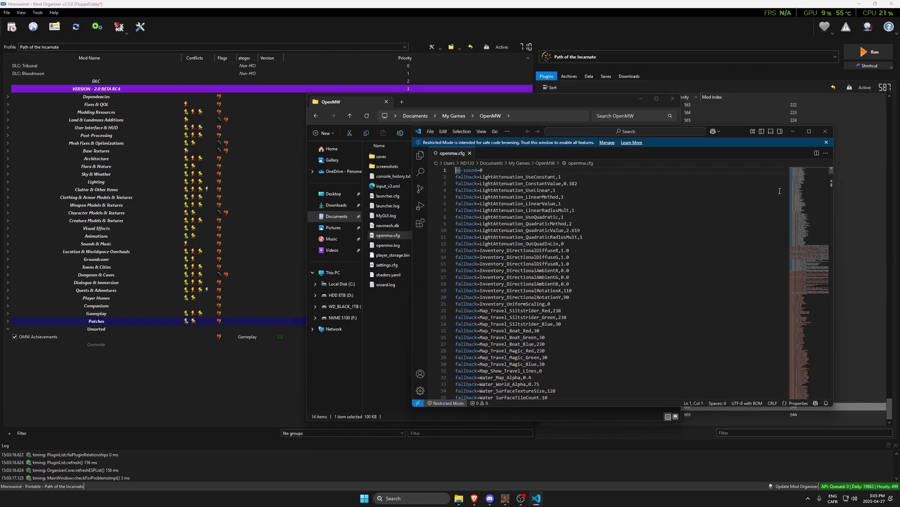
pyautogui.moveTo(830, 172); pyautogui.dragTo(823, 398)
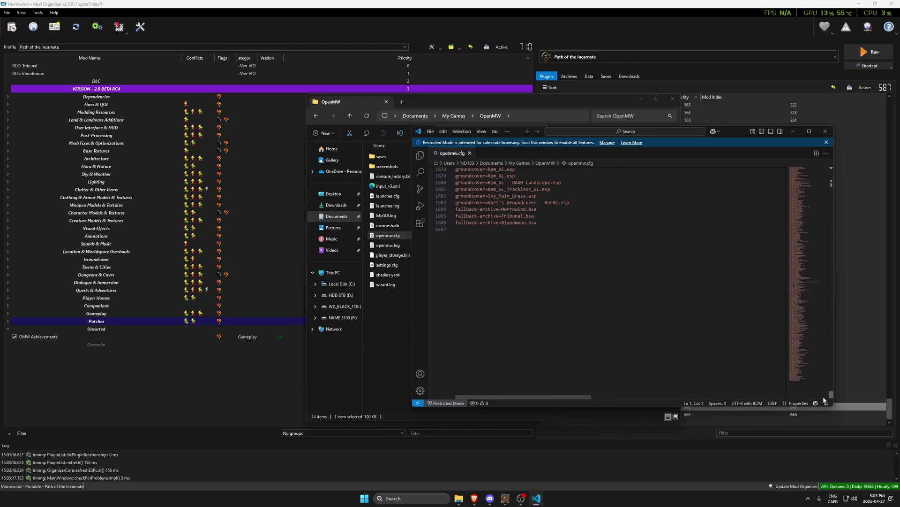
pyautogui.scroll(5, 565, 303)
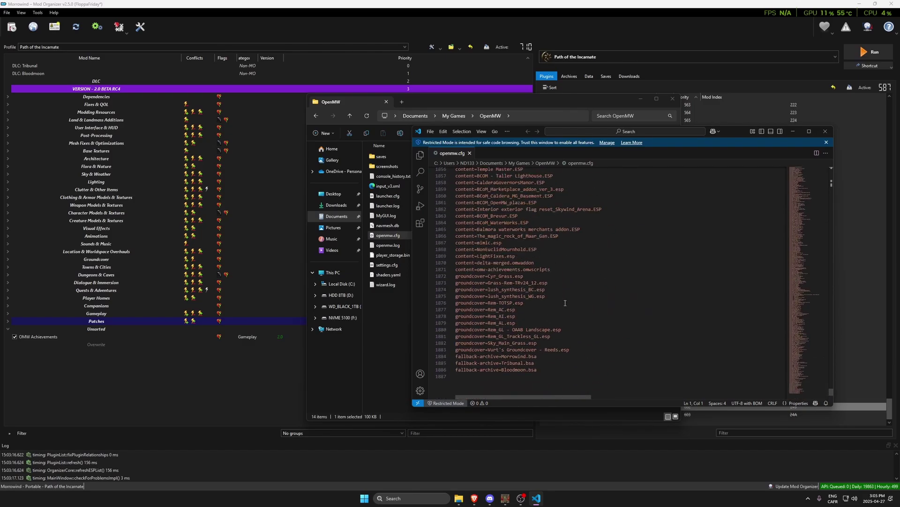
pyautogui.scroll(3, 558, 314)
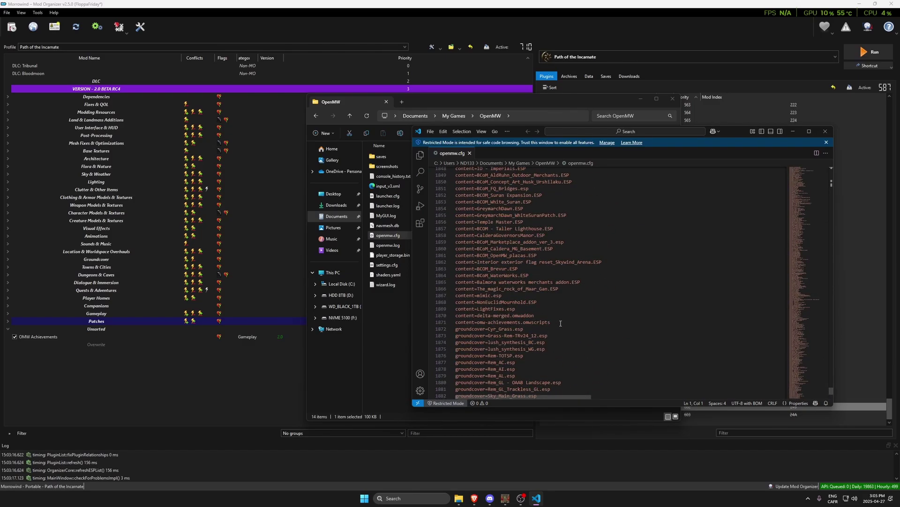
pyautogui.moveTo(561, 323); pyautogui.dragTo(451, 325)
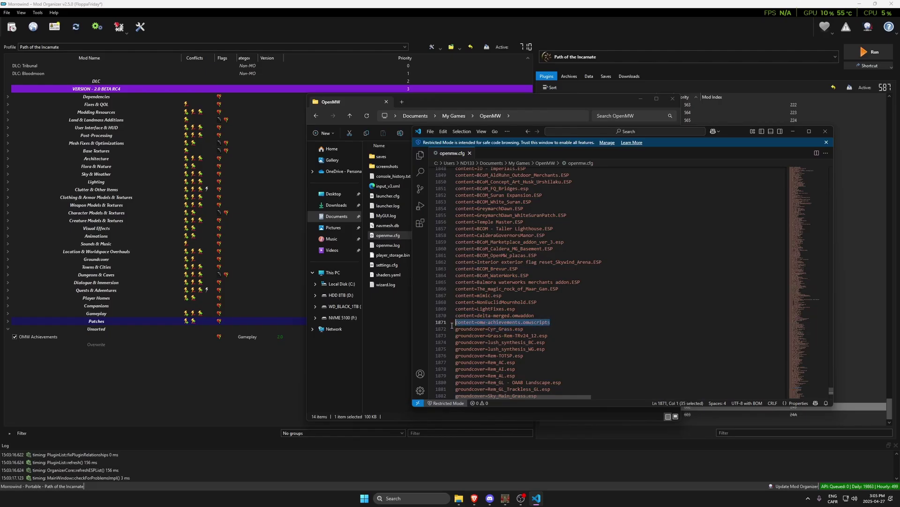
pyautogui.click(824, 133)
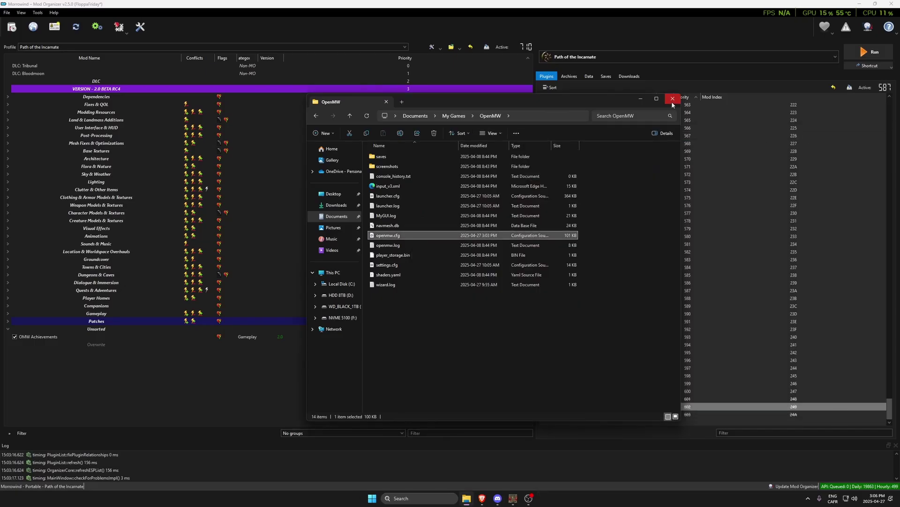
# Go back two folders to delta-plugin-0.22.1-windows-amd64 and launch PowerShell from its context menu.
pyautogui.hotkey('alt', 'Left')
pyautogui.hotkey('alt', 'Left')
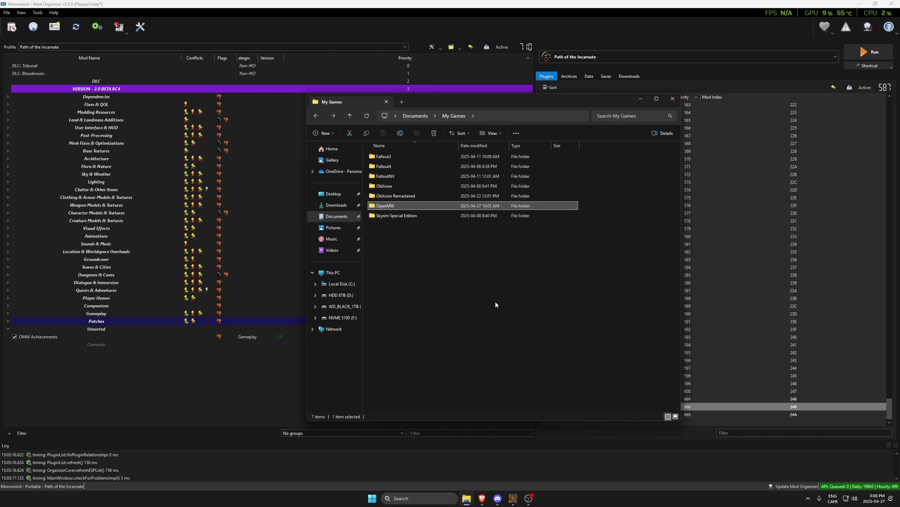
pyautogui.hotkey('alt', 'Left')
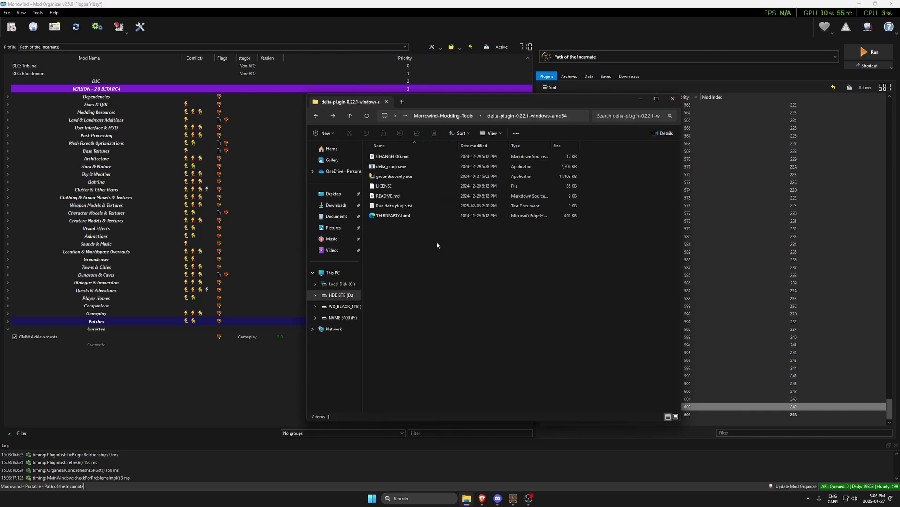
pyautogui.rightClick(408, 246)
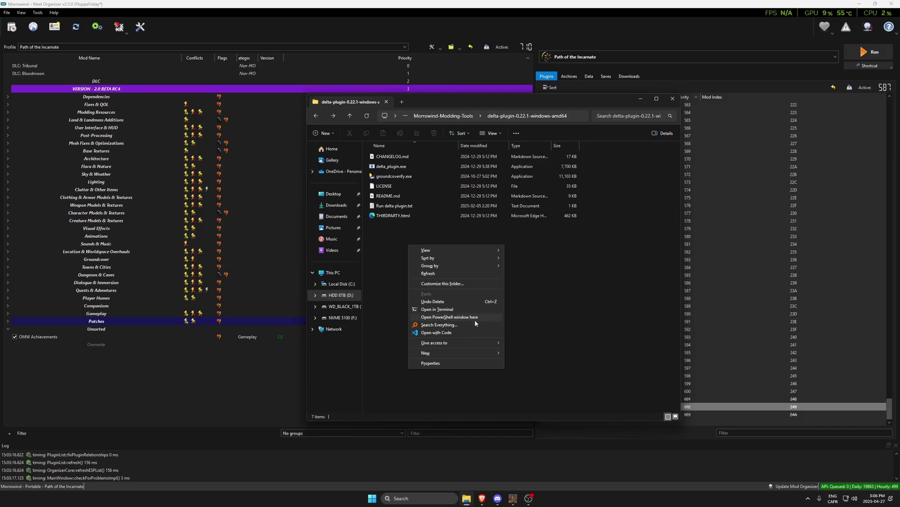
pyautogui.click(446, 318)
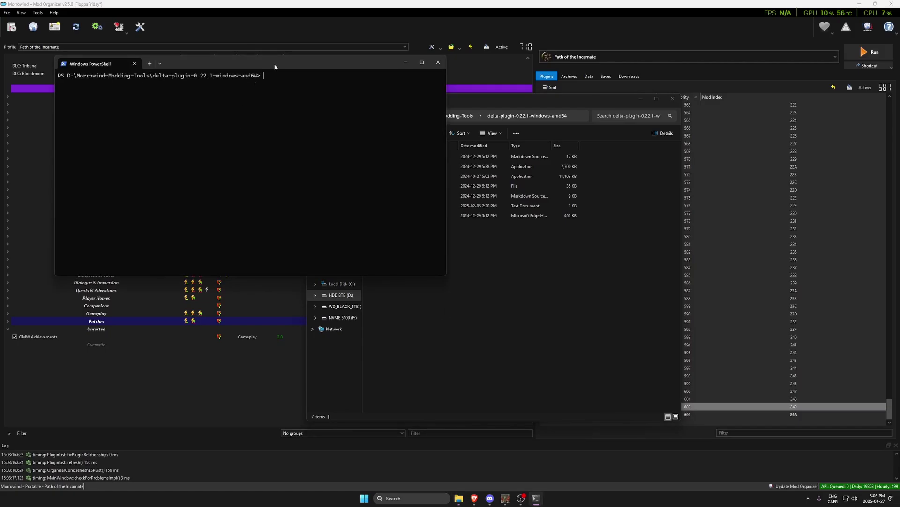
# Run the pasted delta_plugin merge --skip-cells command and copy its Done! output lines.
pyautogui.moveTo(275, 63); pyautogui.dragTo(487, 186)
pyautogui.hotkey('ctrl', 'v')
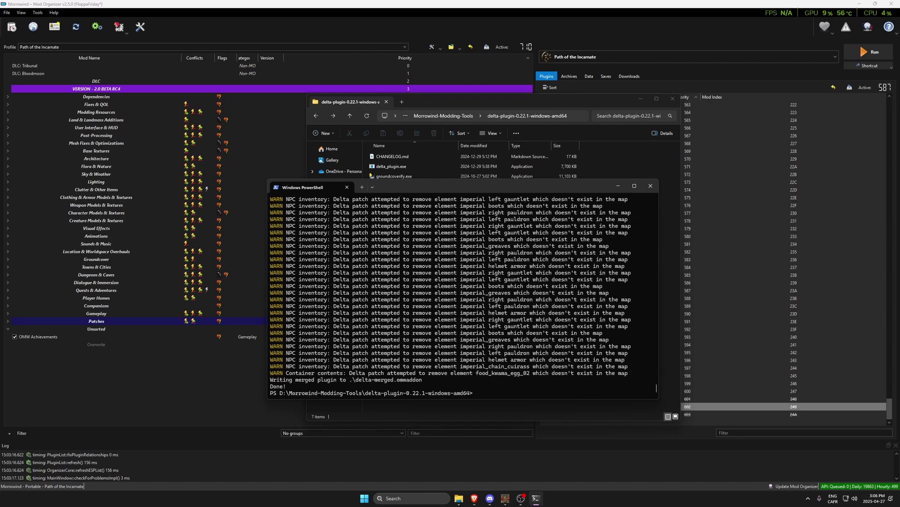
pyautogui.moveTo(309, 386); pyautogui.dragTo(272, 381)
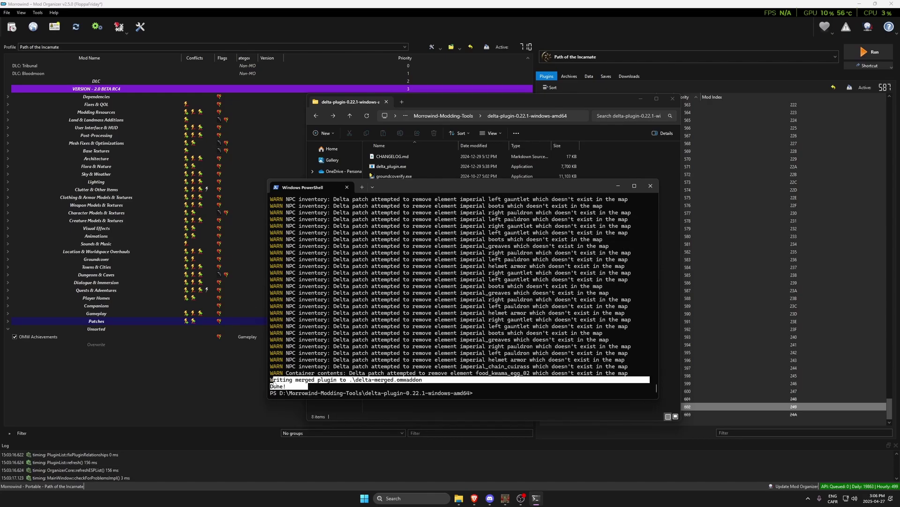
pyautogui.rightClick(300, 387)
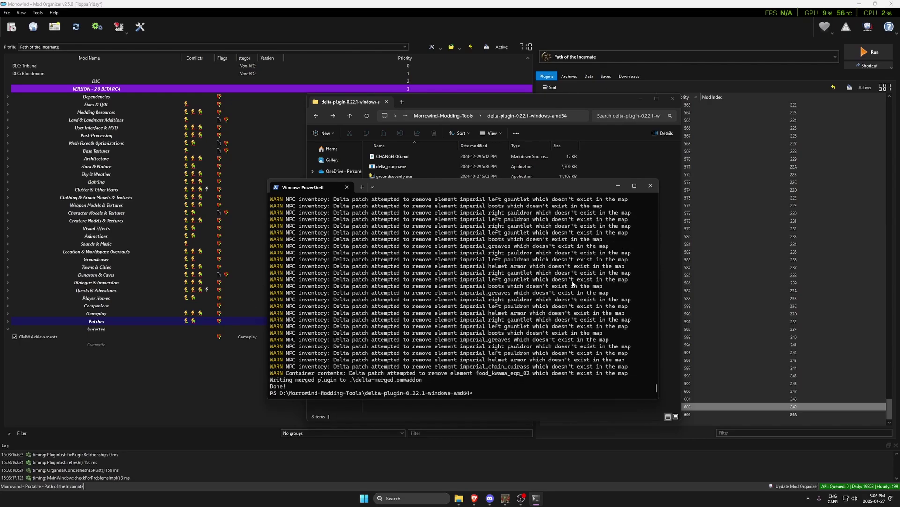
# Close PowerShell and copy the regenerated delta-merged.omwaddon file.
pyautogui.click(651, 185)
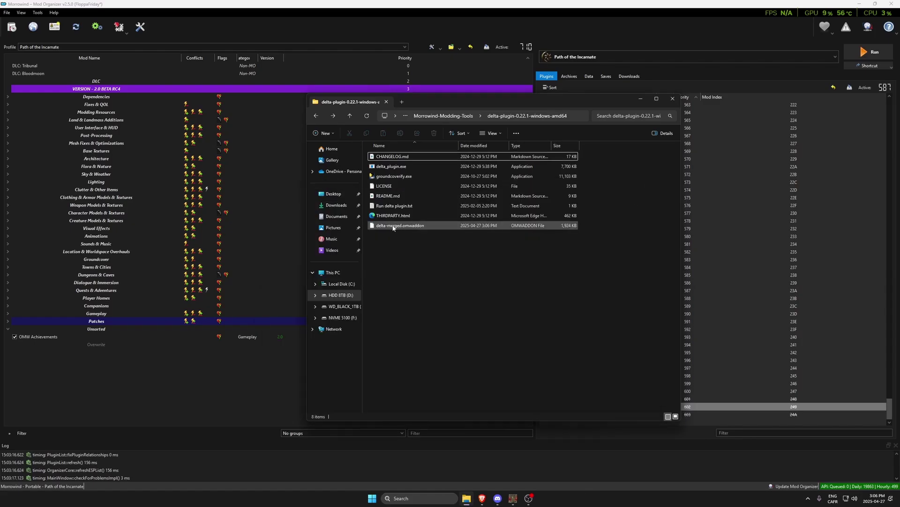
pyautogui.click(390, 227)
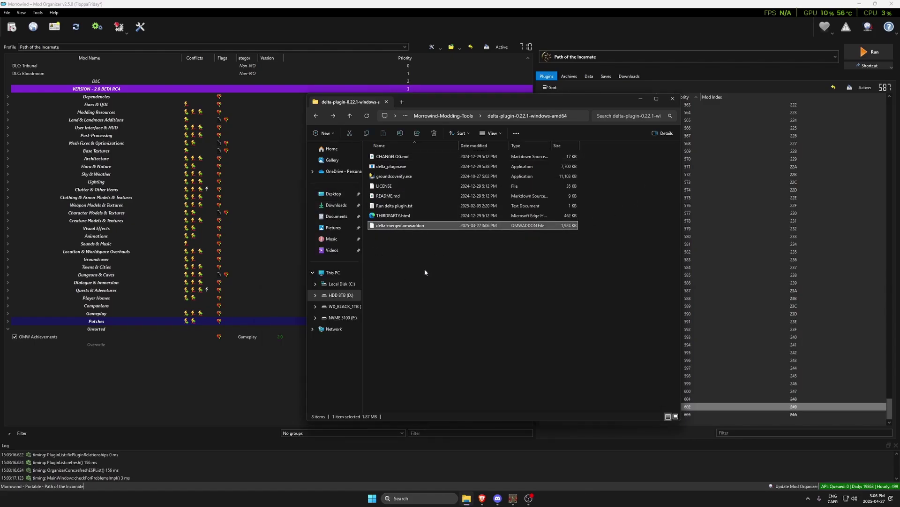
pyautogui.rightClick(393, 228)
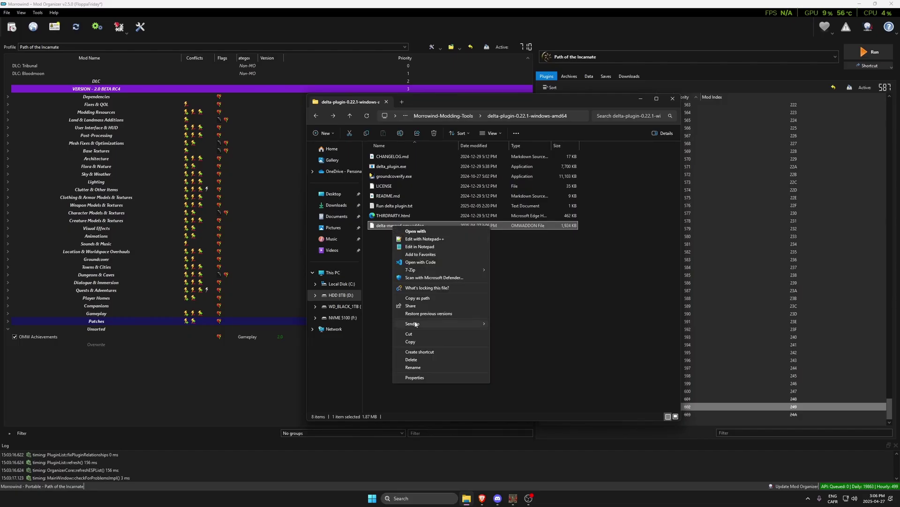
pyautogui.click(418, 339)
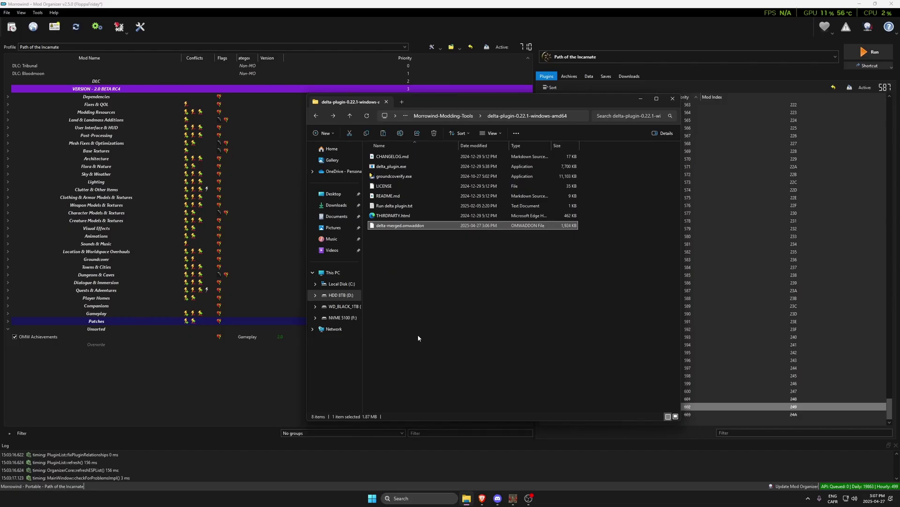
# Open the Delta Merged mod's folder from the Patches section in Mod Organizer 2.
pyautogui.click(187, 368)
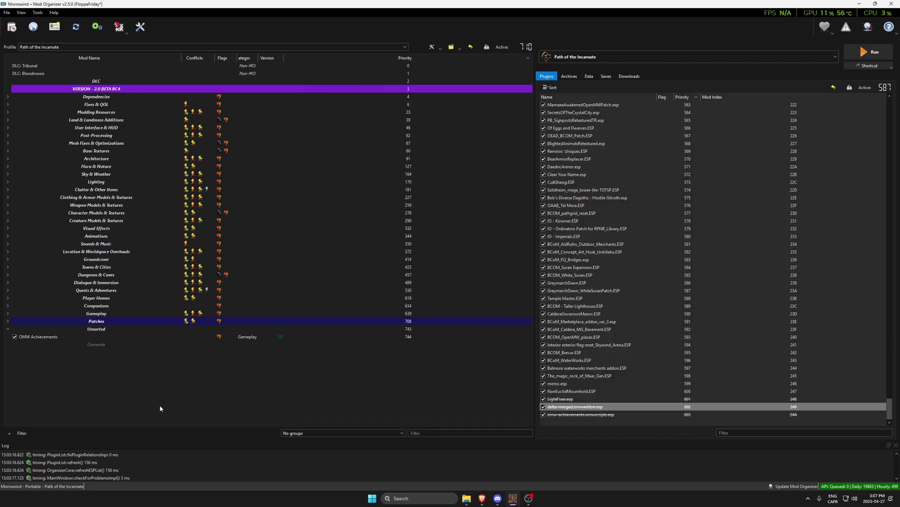
pyautogui.click(7, 322)
pyautogui.scroll(-8, 137, 309)
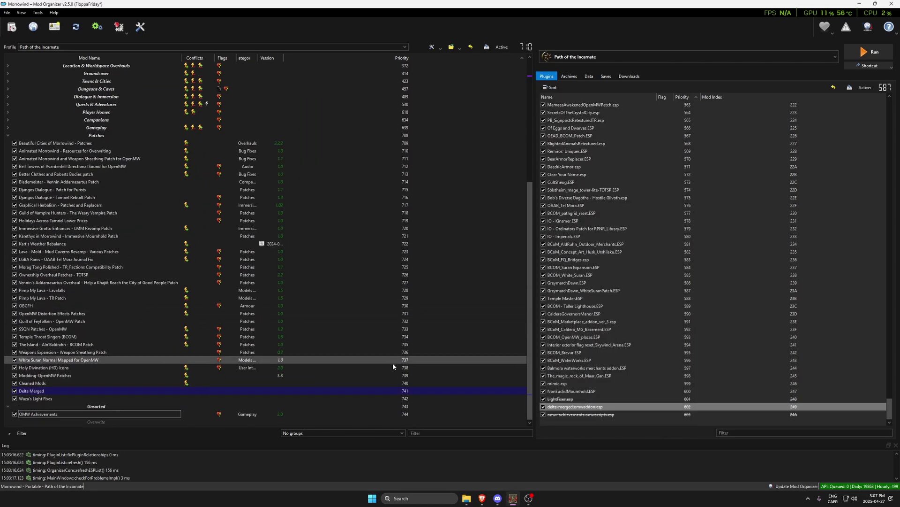
pyautogui.click(31, 392)
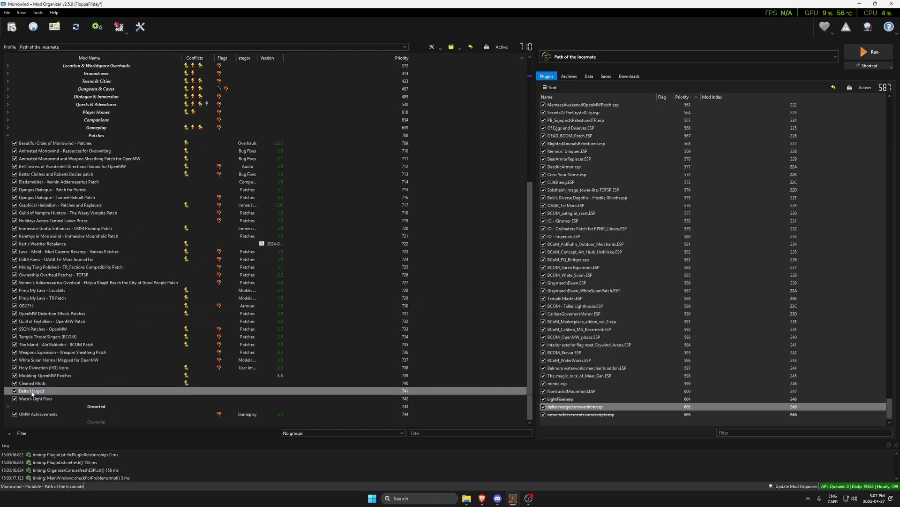
pyautogui.rightClick(40, 392)
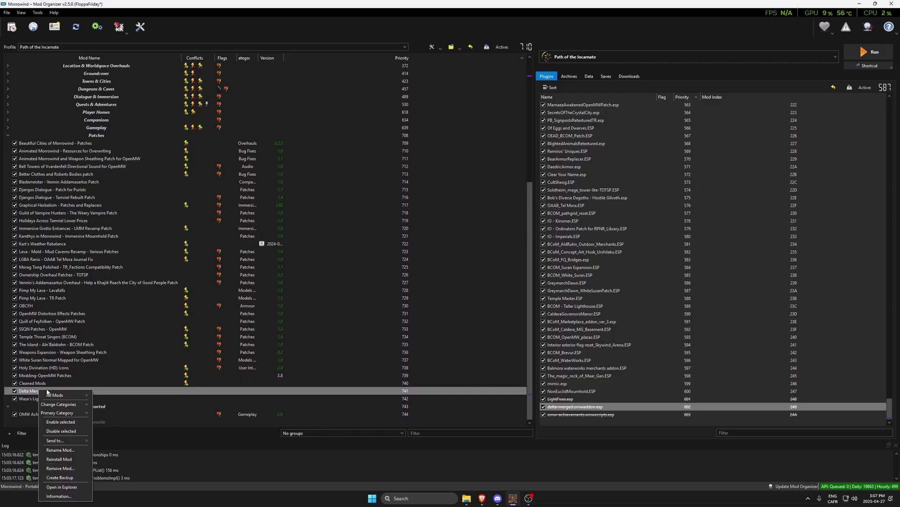
pyautogui.click(59, 487)
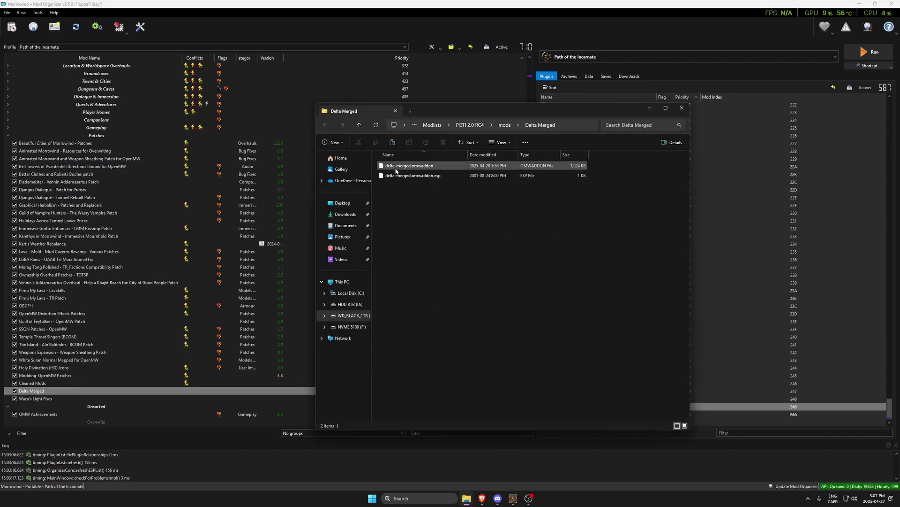
# Paste the new delta-merged.omwaddon into Delta Merged, overwriting the old file, and close the folder.
pyautogui.rightClick(443, 231)
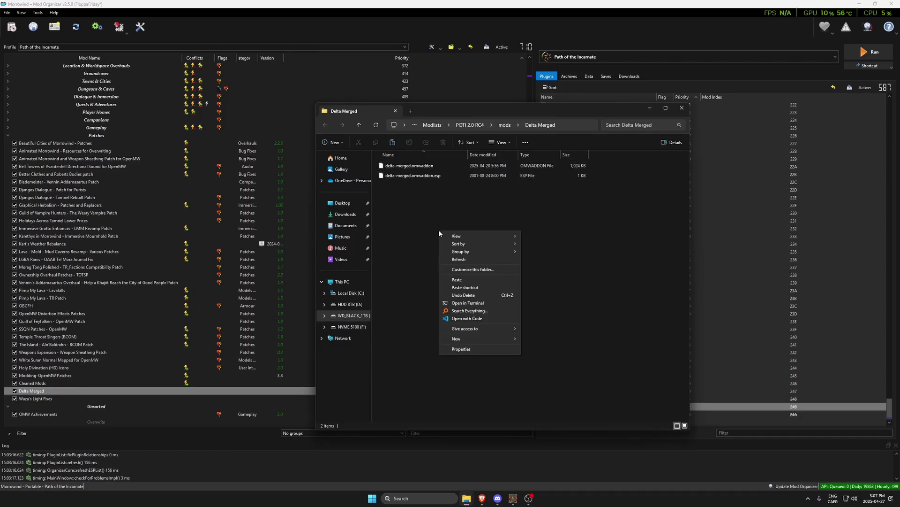
pyautogui.click(457, 281)
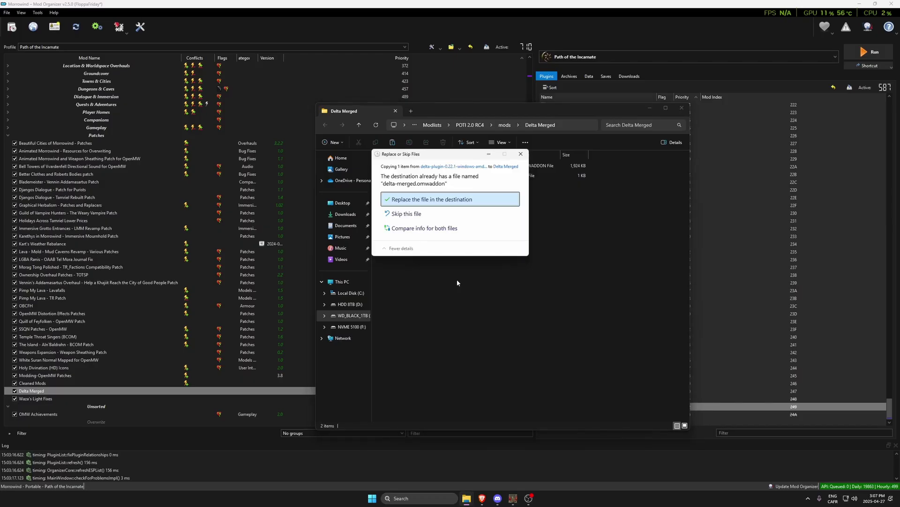
pyautogui.click(410, 202)
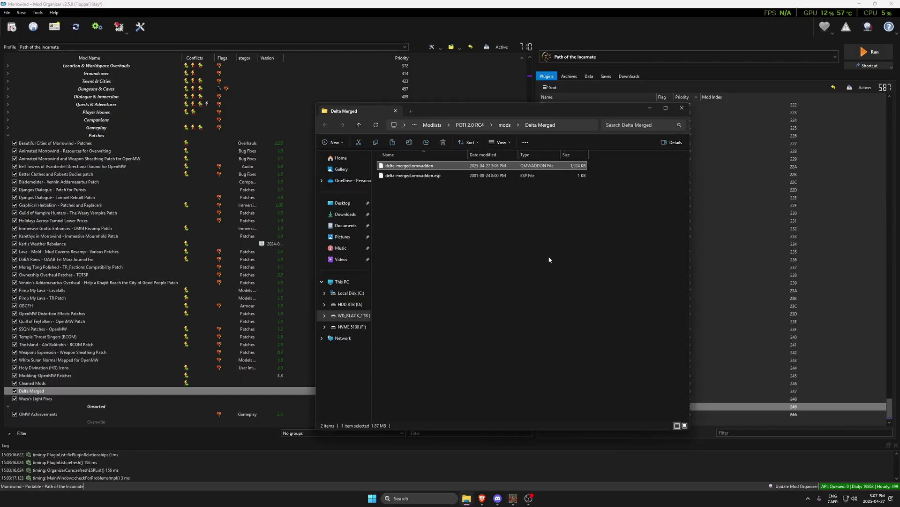
pyautogui.click(687, 110)
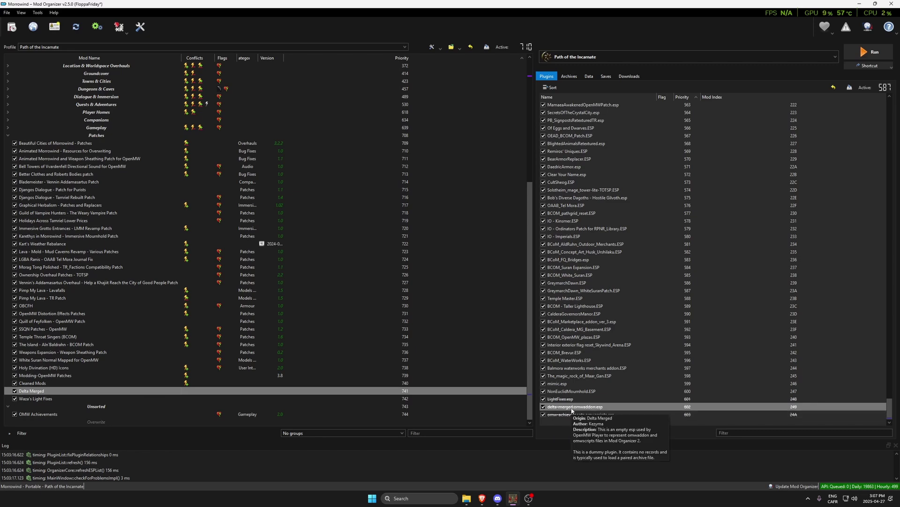
# Move delta-merged.omwaddon.esp below omw-achievements.omwscripts.esp so it loads last.
pyautogui.moveTo(574, 407); pyautogui.dragTo(587, 419)
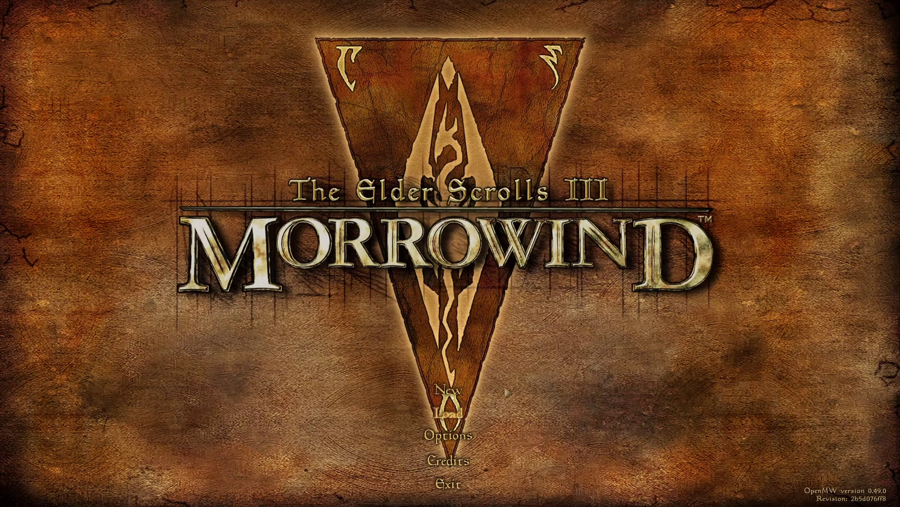
# Load the Humble Nordic Beginnings save, accepting the missing-plugin warning to continue.
pyautogui.click(446, 412)
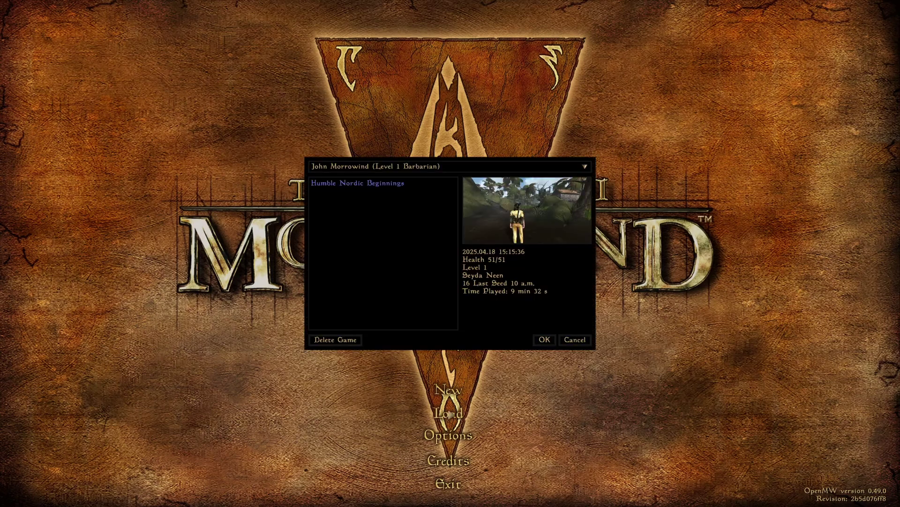
pyautogui.doubleClick(358, 184)
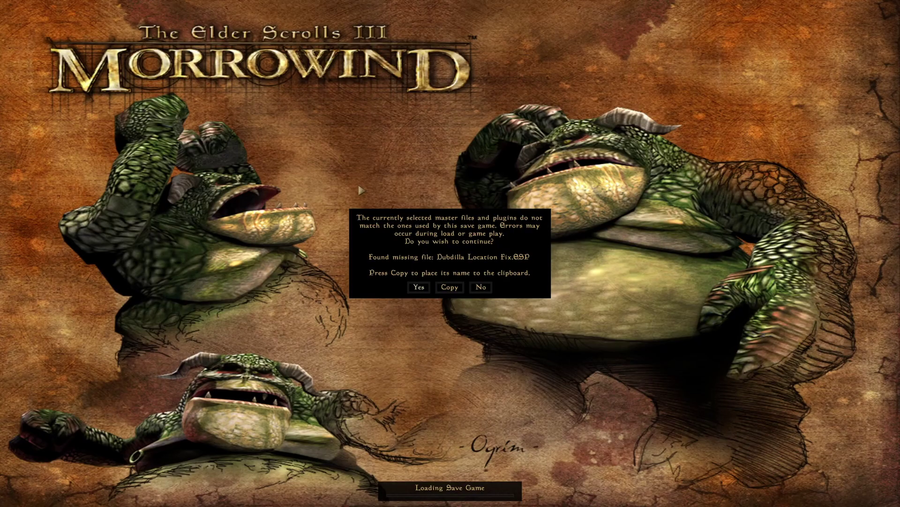
pyautogui.click(417, 288)
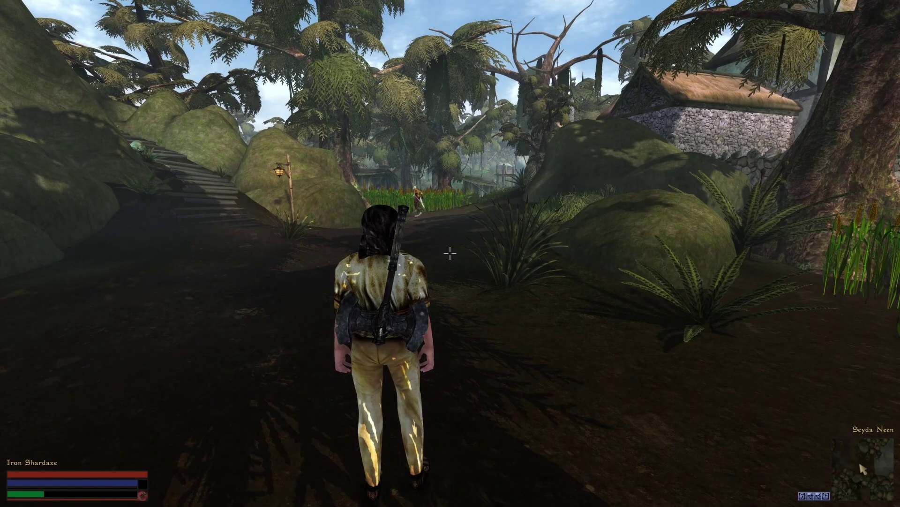
pyautogui.press('Escape')
pyautogui.click(441, 293)
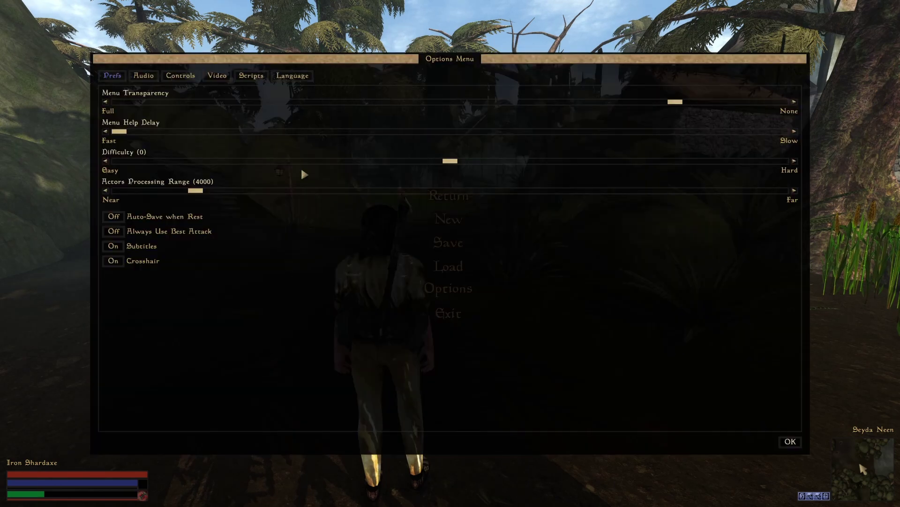
pyautogui.click(253, 82)
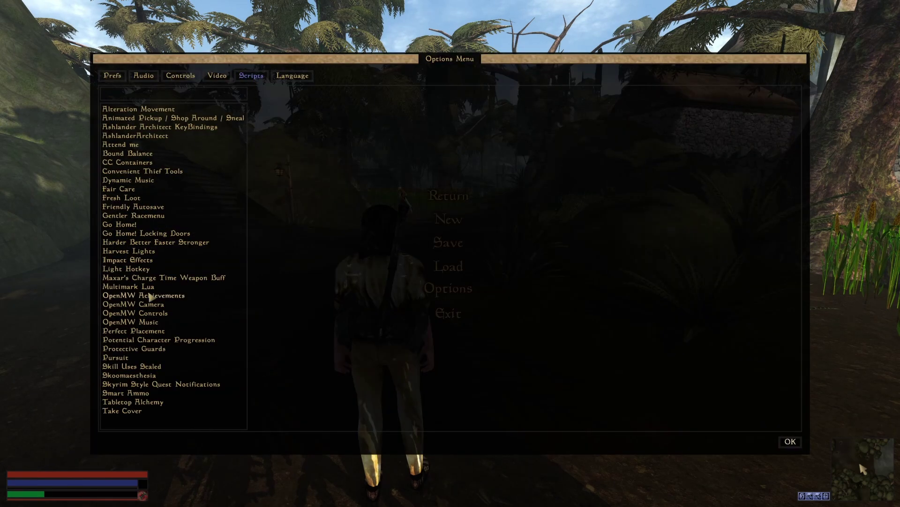
pyautogui.click(151, 296)
pyautogui.scroll(-1, 798, 140)
pyautogui.moveTo(797, 140); pyautogui.dragTo(803, 227)
pyautogui.moveTo(806, 257); pyautogui.dragTo(805, 150)
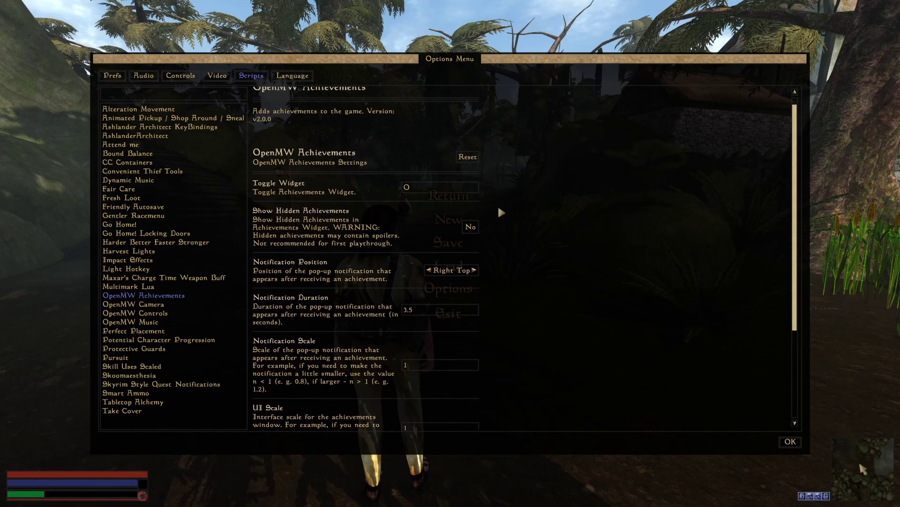
pyautogui.press('Escape')
pyautogui.press('Escape')
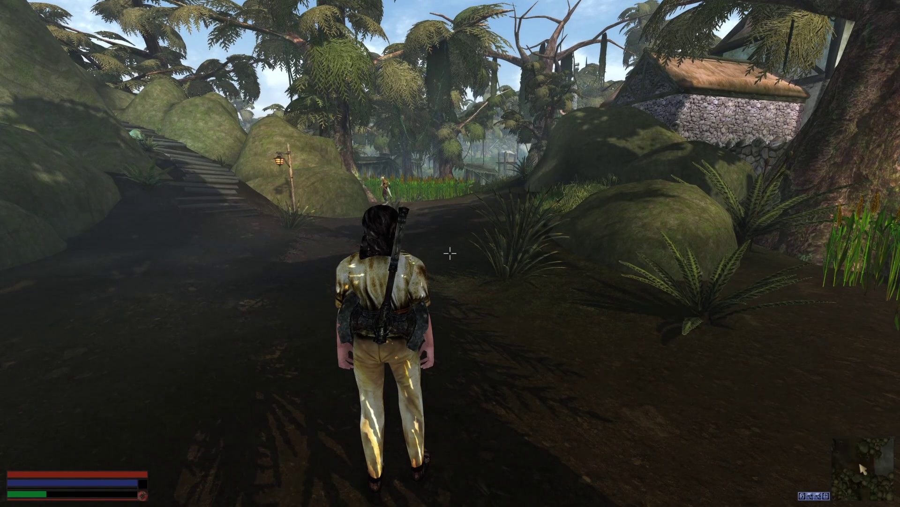
pyautogui.press('F1')
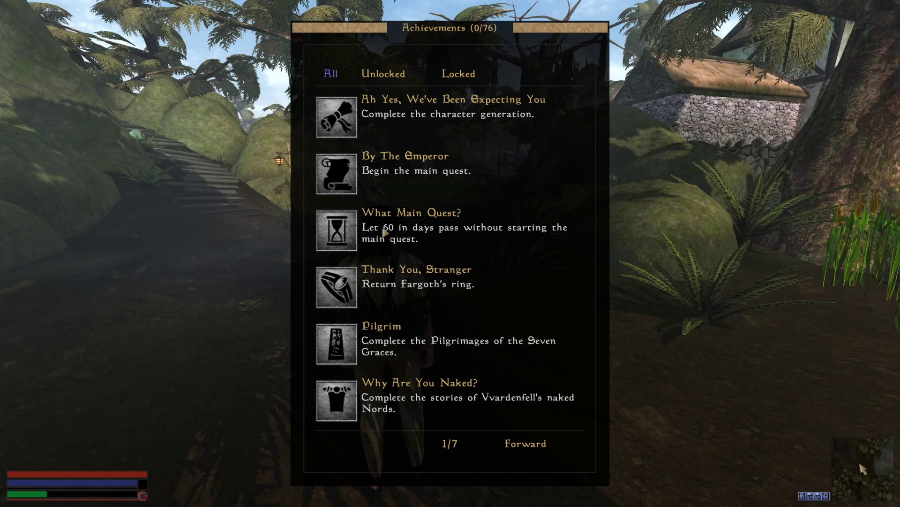
pyautogui.click(520, 447)
pyautogui.click(519, 447)
pyautogui.click(520, 447)
pyautogui.click(519, 447)
pyautogui.click(520, 447)
pyautogui.click(521, 447)
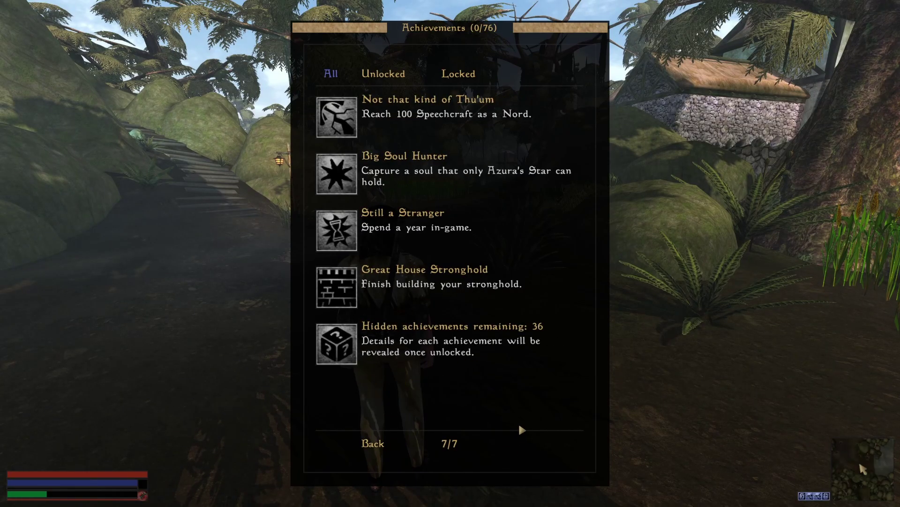
pyautogui.press('Escape')
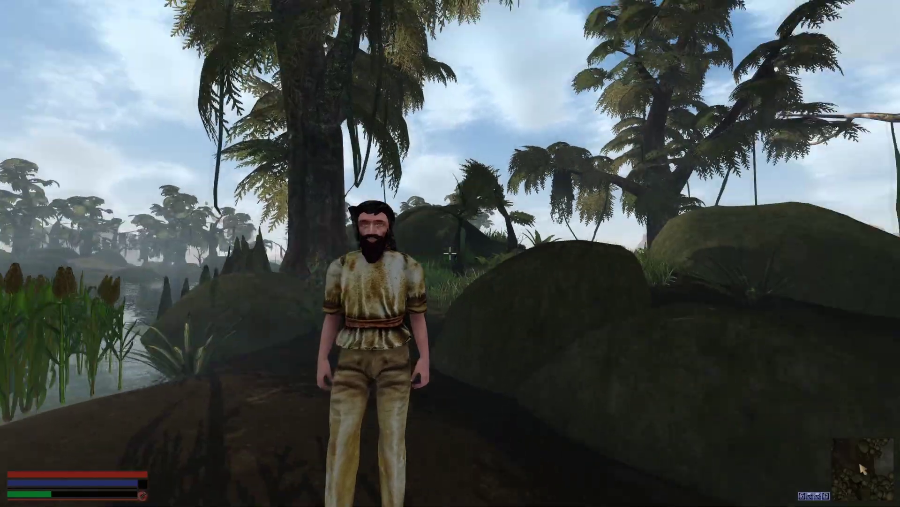
# Run the character past the reed field and huts onto the fishing dock, then turn the camera around.
pyautogui.press('w')
pyautogui.press('w')
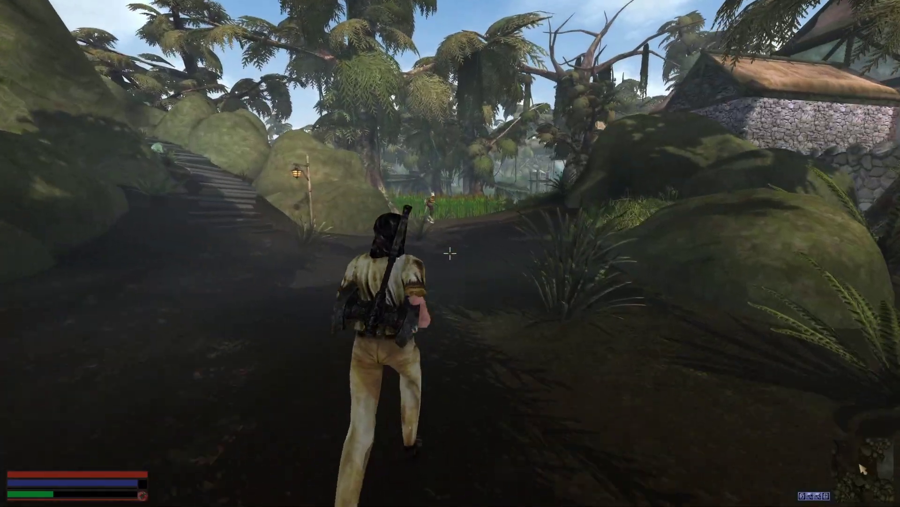
pyautogui.press('w')
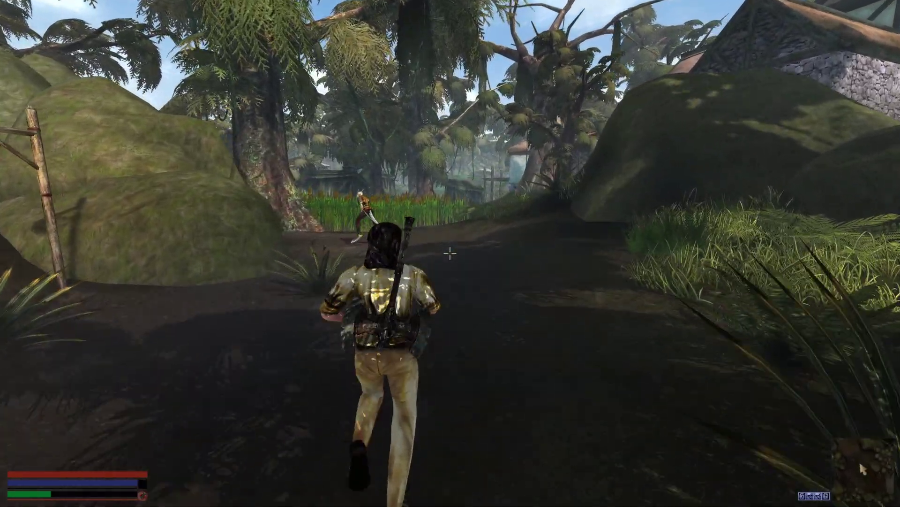
pyautogui.press('w')
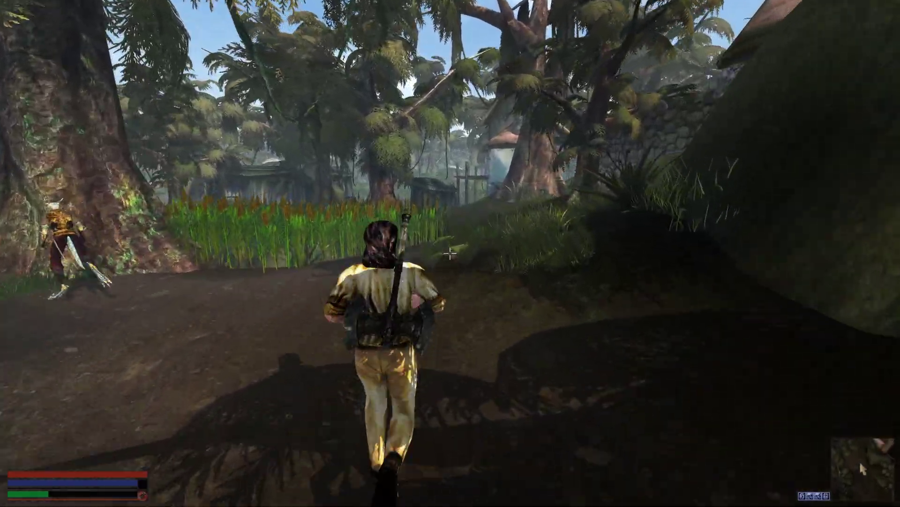
pyautogui.press('w')
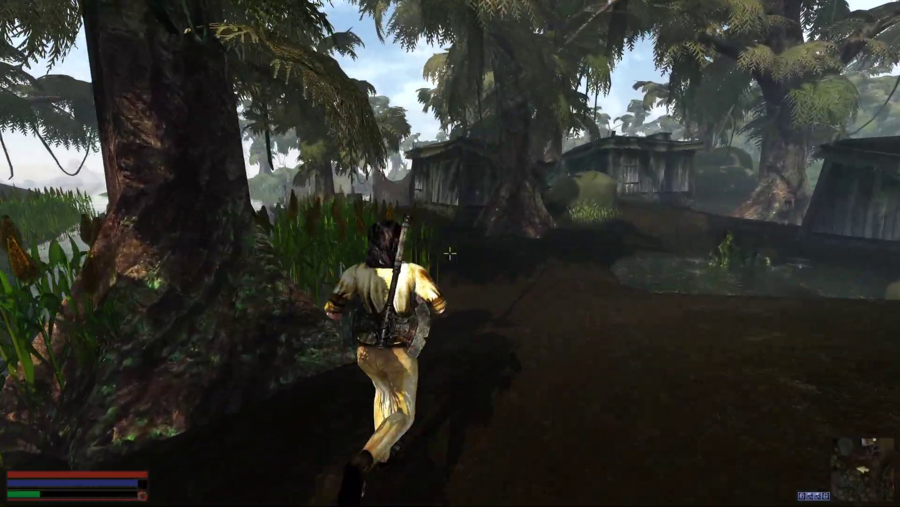
pyautogui.press('w')
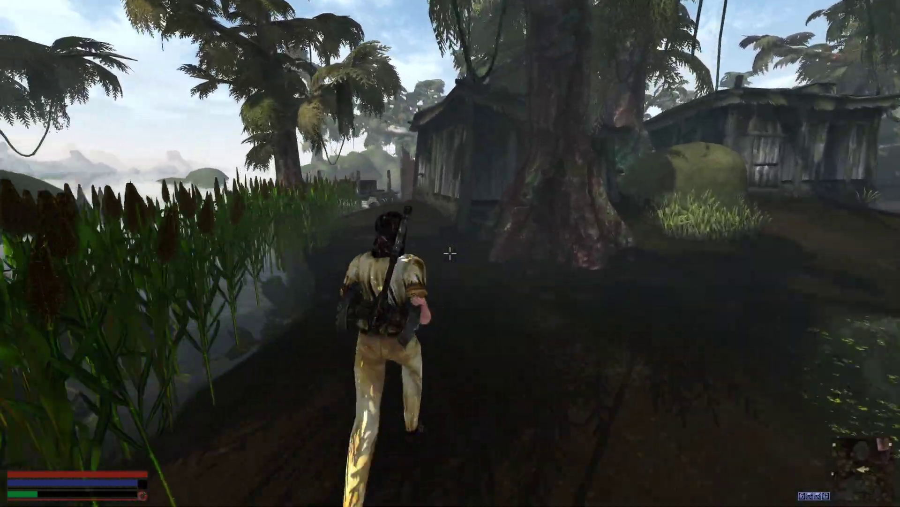
pyautogui.press('w')
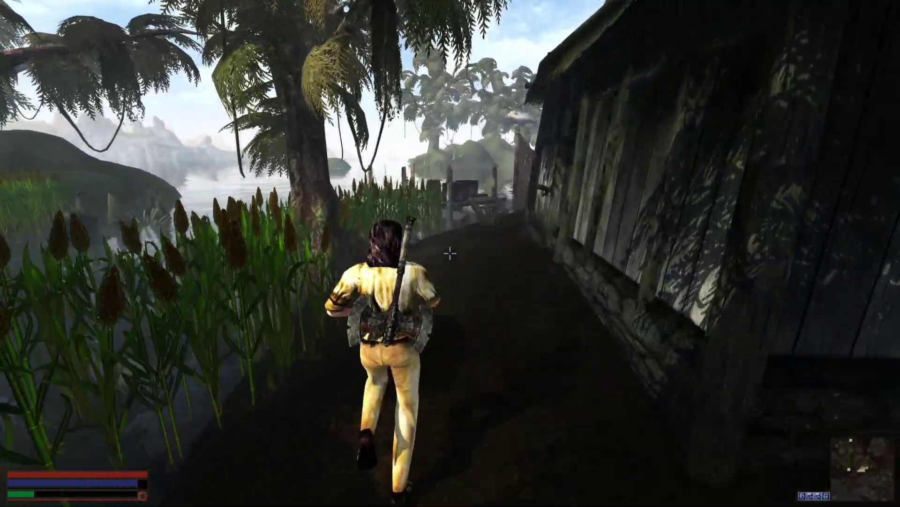
pyautogui.press('w')
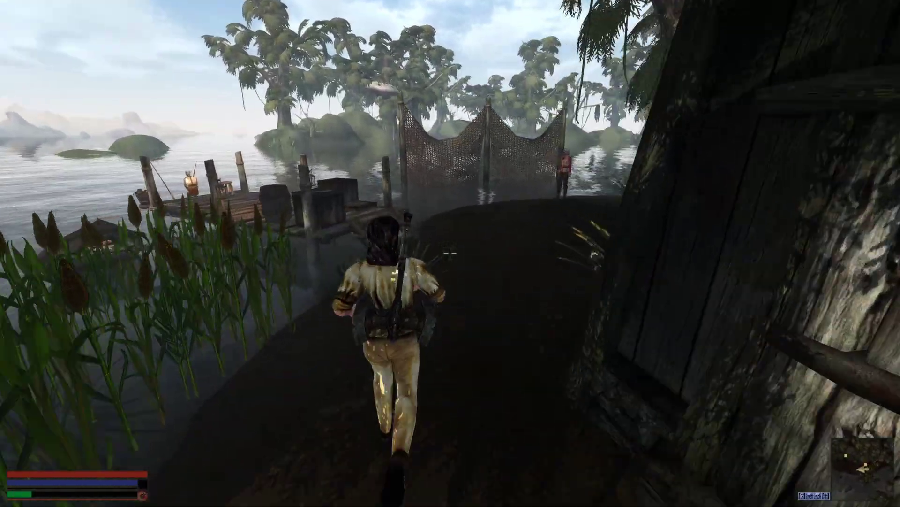
pyautogui.press('w')
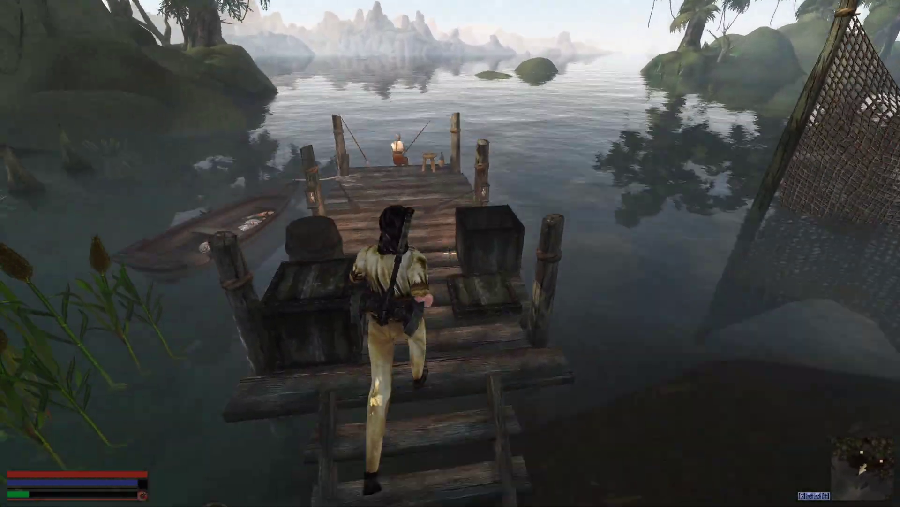
pyautogui.press('Tab')
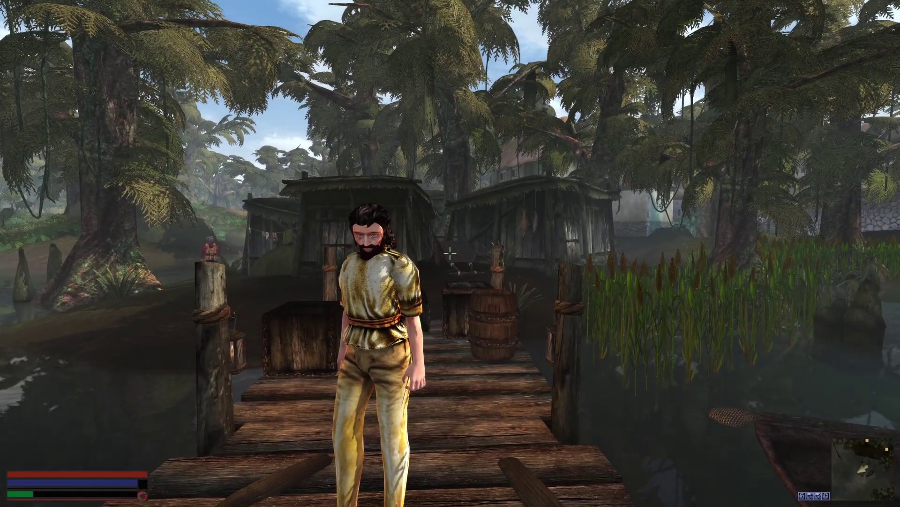